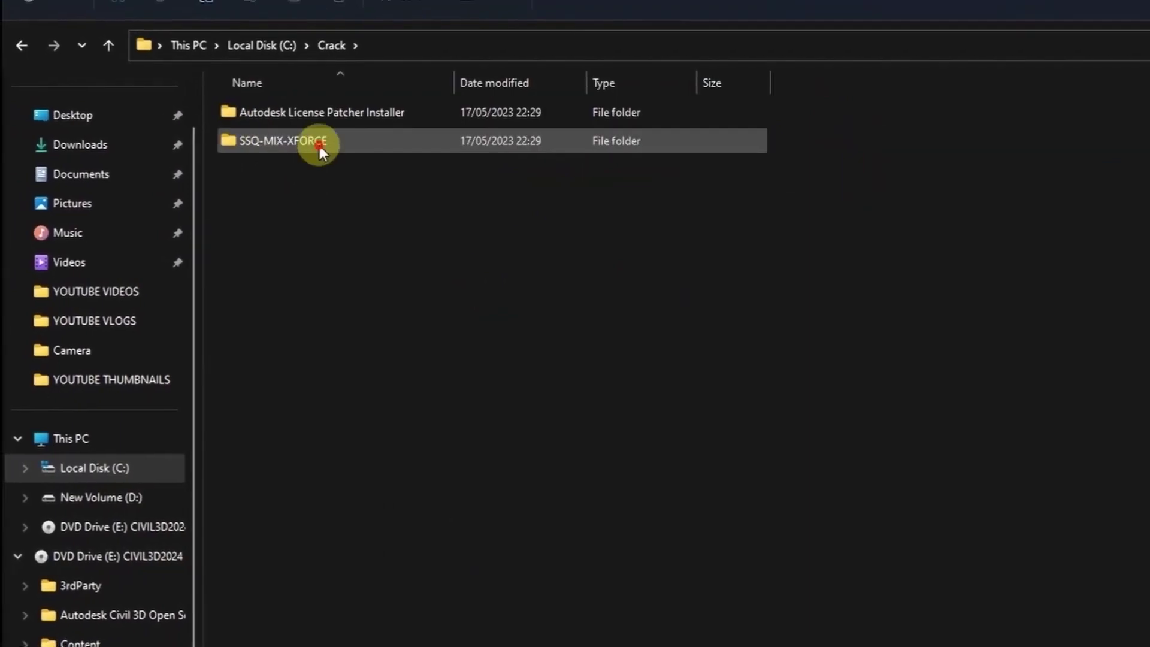
# - Launch the NLM installer from the SSQ-MIX-XFORCE folder and continue past its welcome page
pyautogui.click(317, 229)
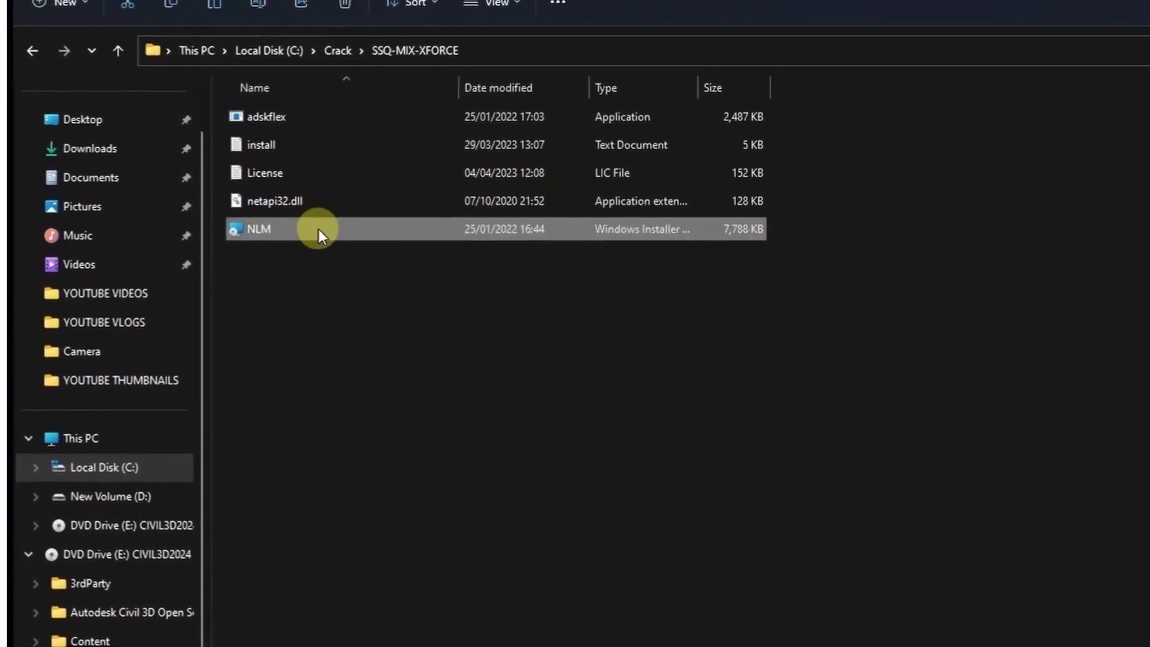
pyautogui.rightClick(322, 232)
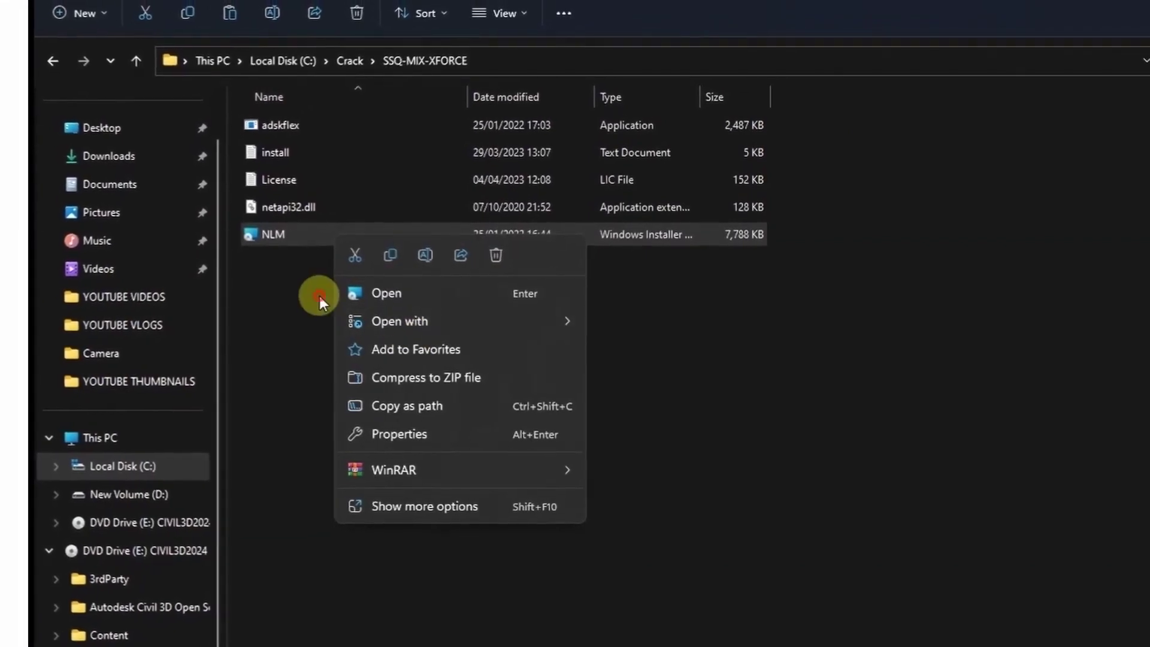
pyautogui.press('Return')
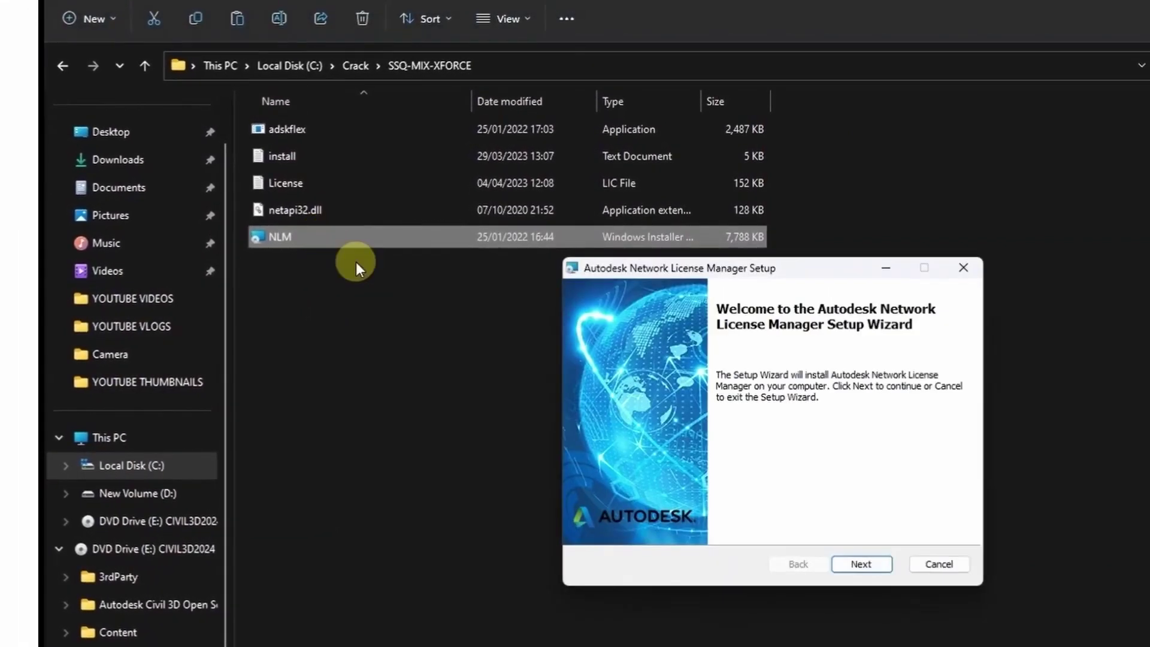
pyautogui.click(861, 565)
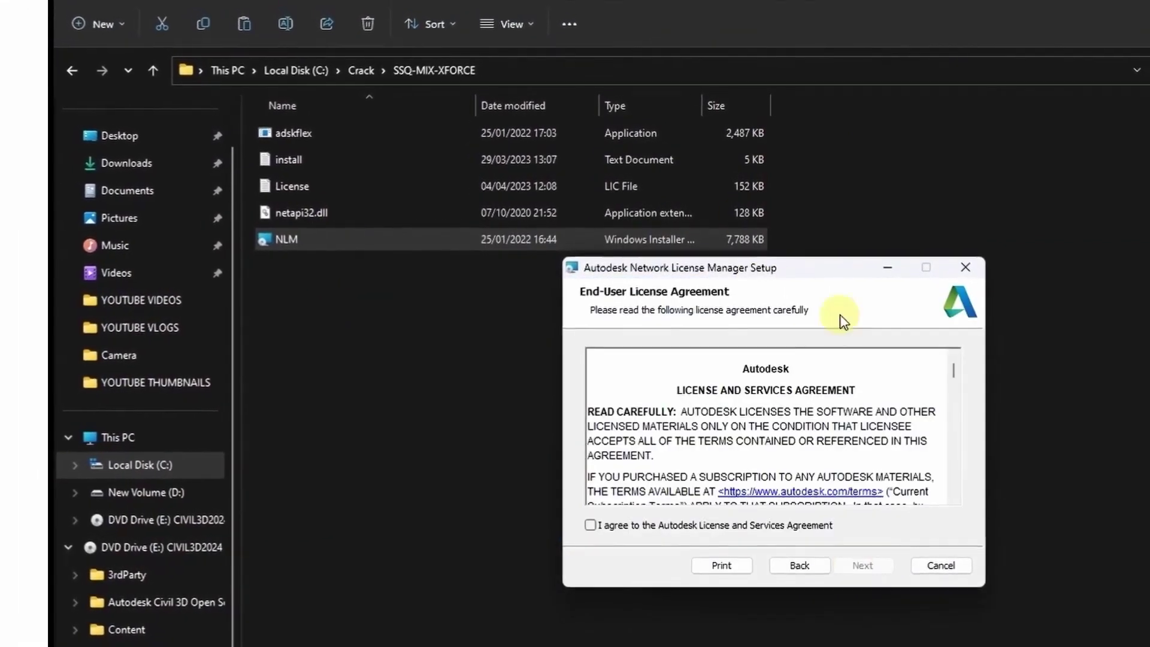
# - Accept the license agreement, install the Autodesk Network License Manager to C:\Autodesk\Network License Manager\ and finish the setup
pyautogui.moveTo(827, 275); pyautogui.dragTo(732, 201)
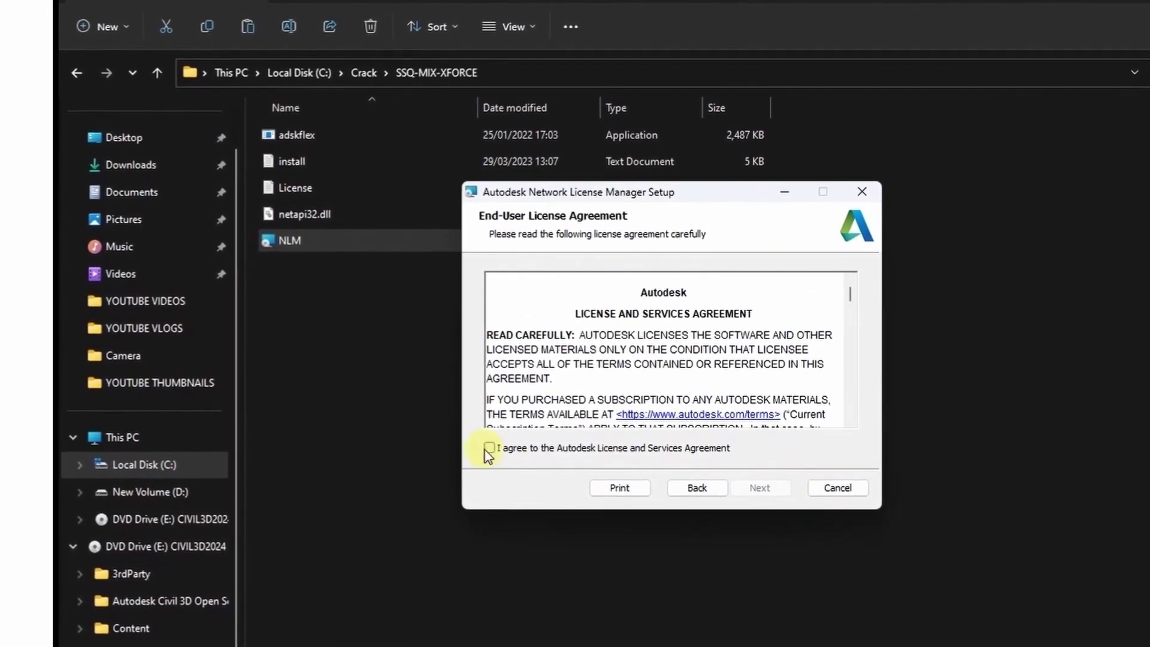
pyautogui.click(489, 448)
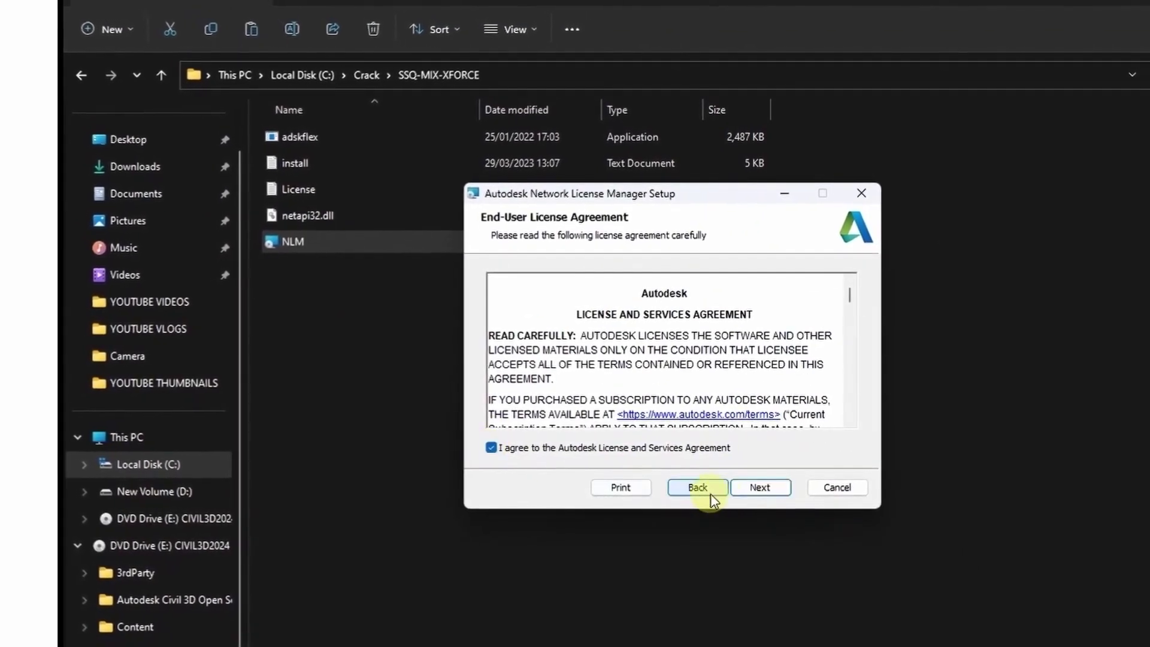
pyautogui.click(759, 488)
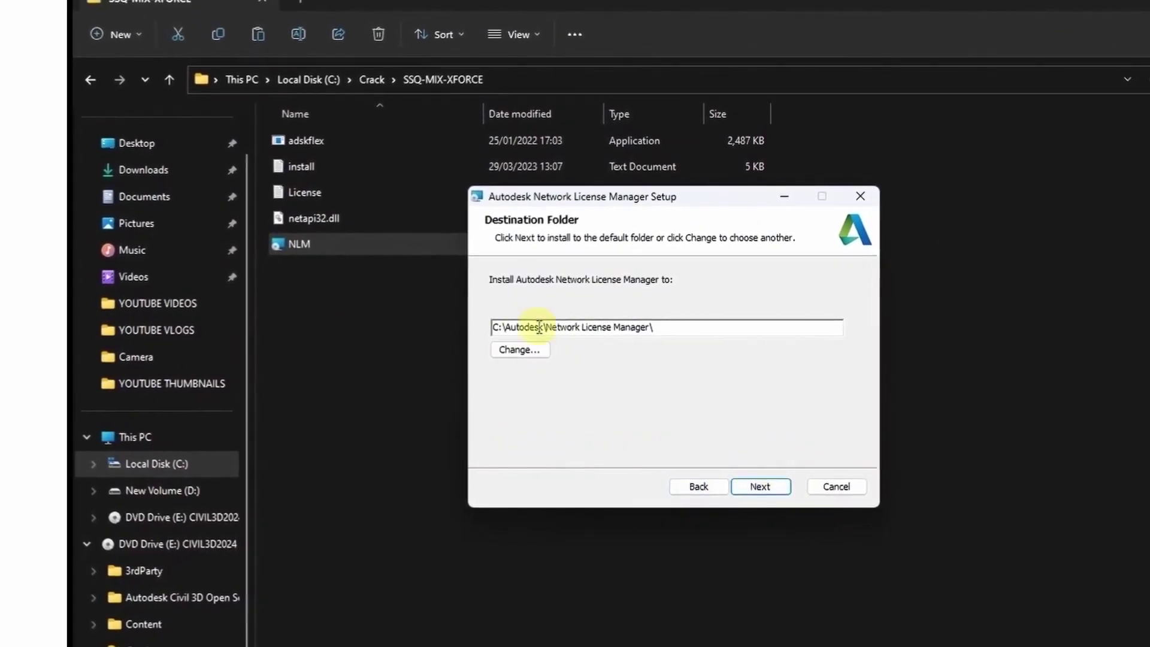
pyautogui.click(761, 485)
pyautogui.click(754, 486)
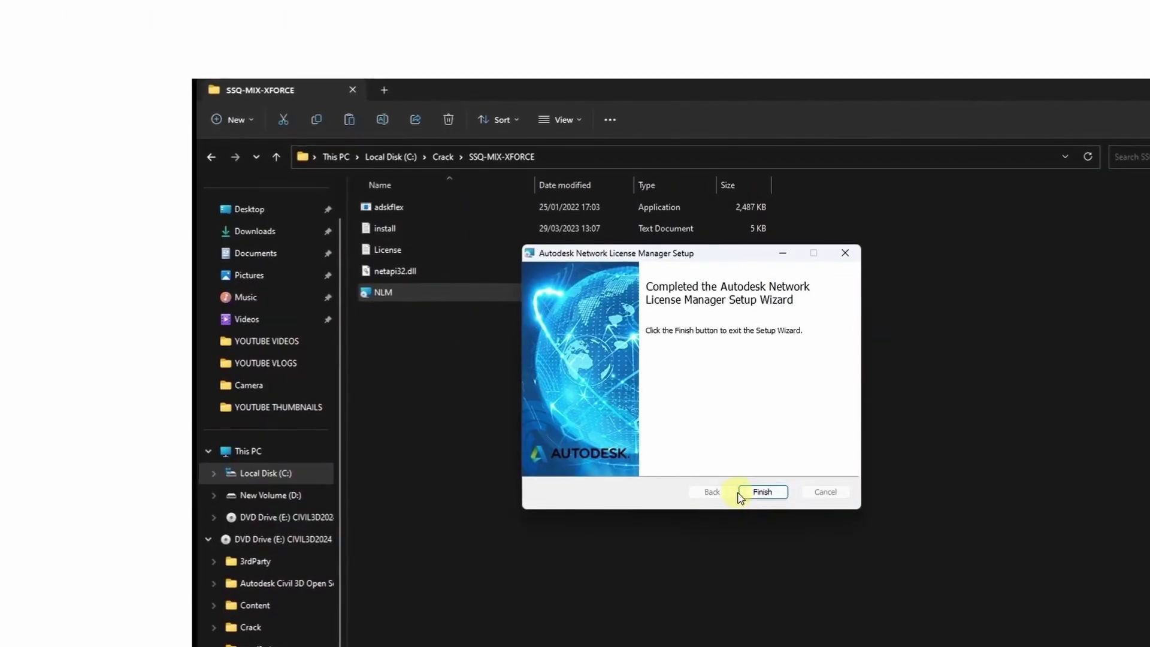
pyautogui.click(743, 495)
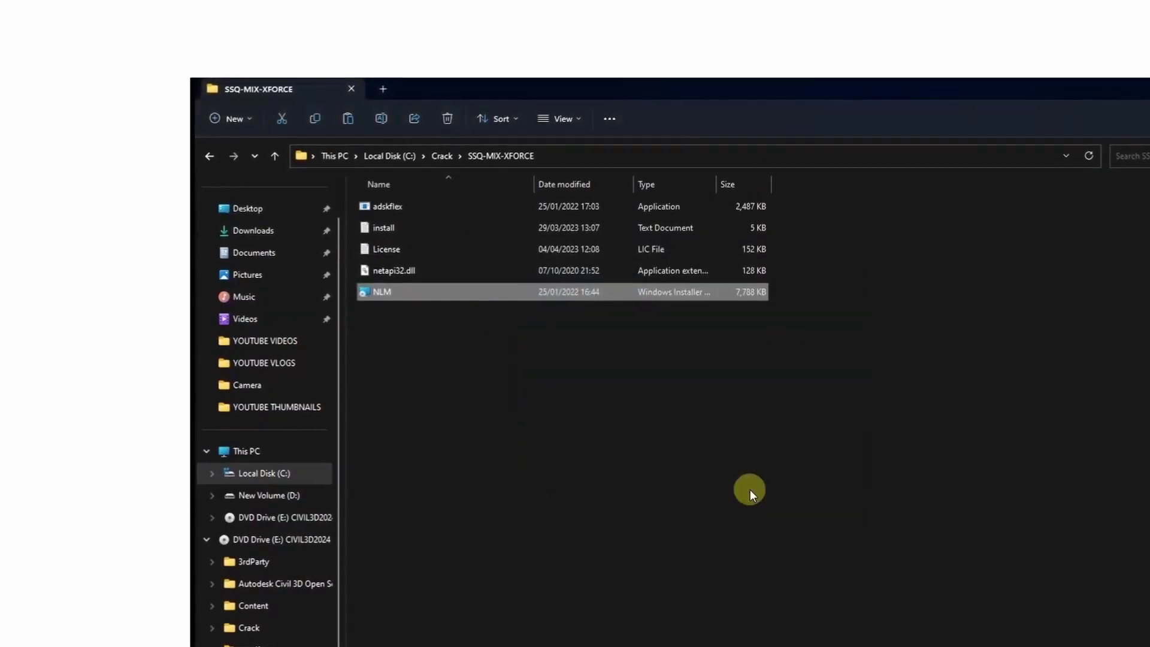
# - Copy adskflex from the SSQ-MIX-XFORCE folder into C:\Autodesk\Network License Manager, replacing the existing file
pyautogui.rightClick(420, 207)
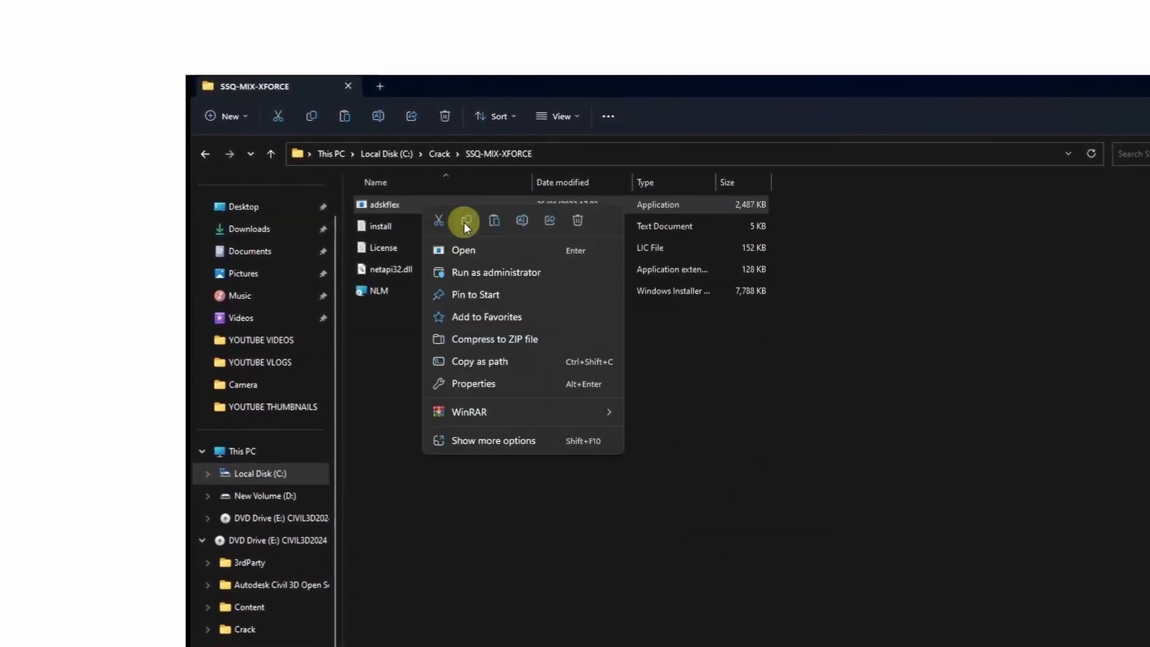
pyautogui.click(466, 220)
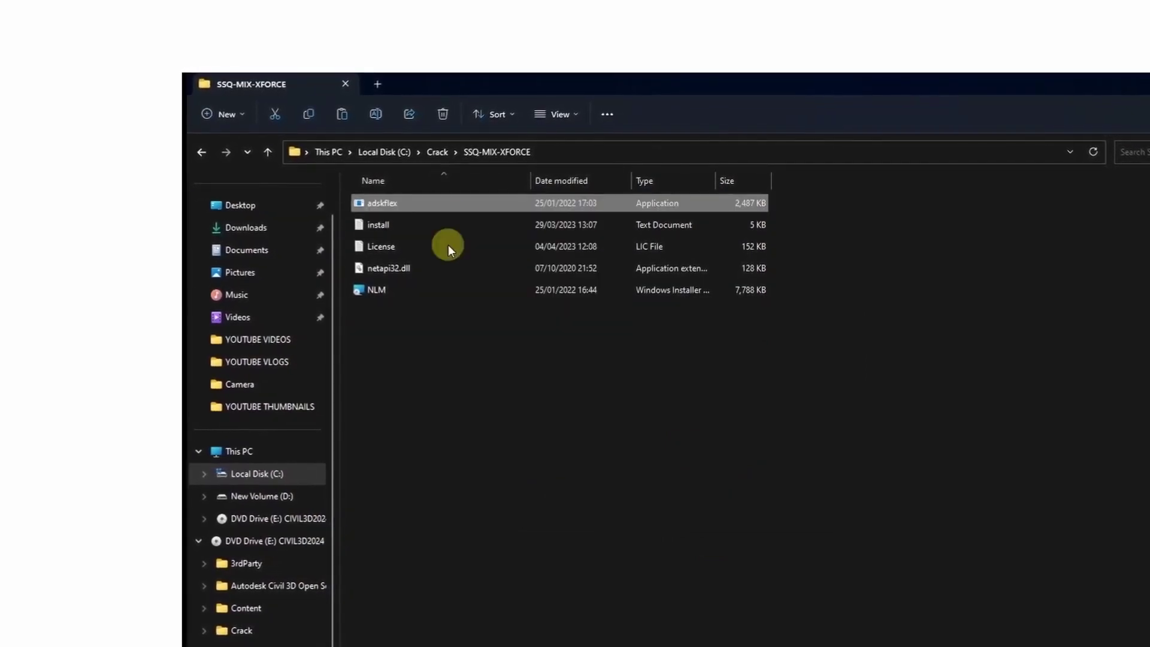
pyautogui.click(194, 152)
pyautogui.click(194, 152)
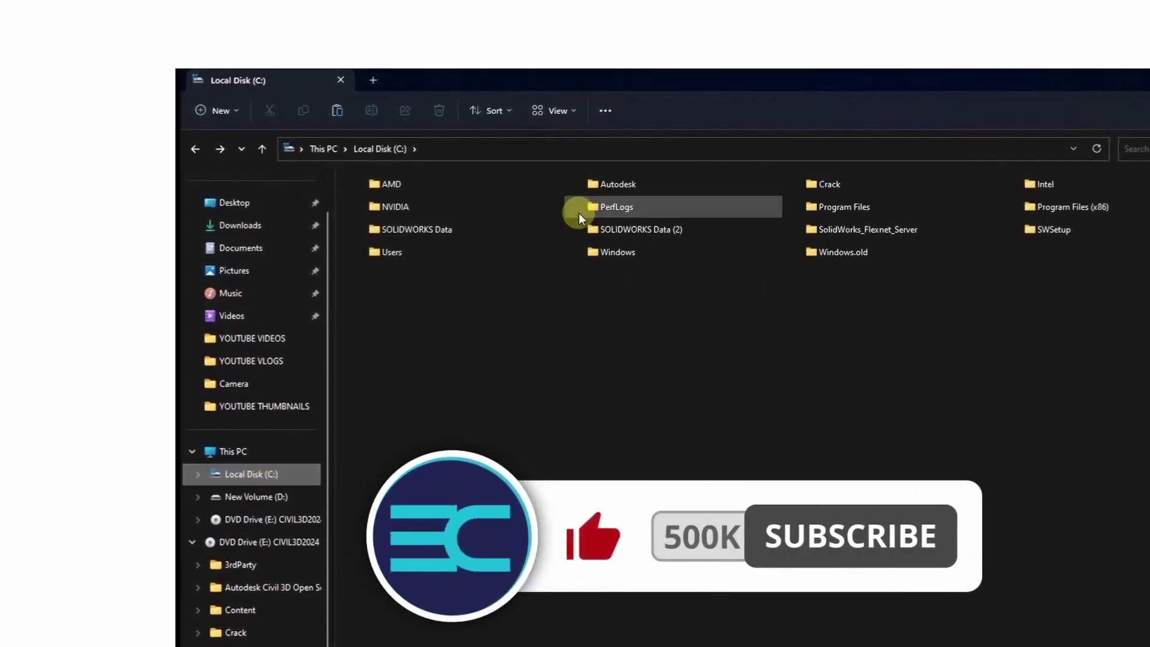
pyautogui.doubleClick(616, 186)
pyautogui.doubleClick(424, 243)
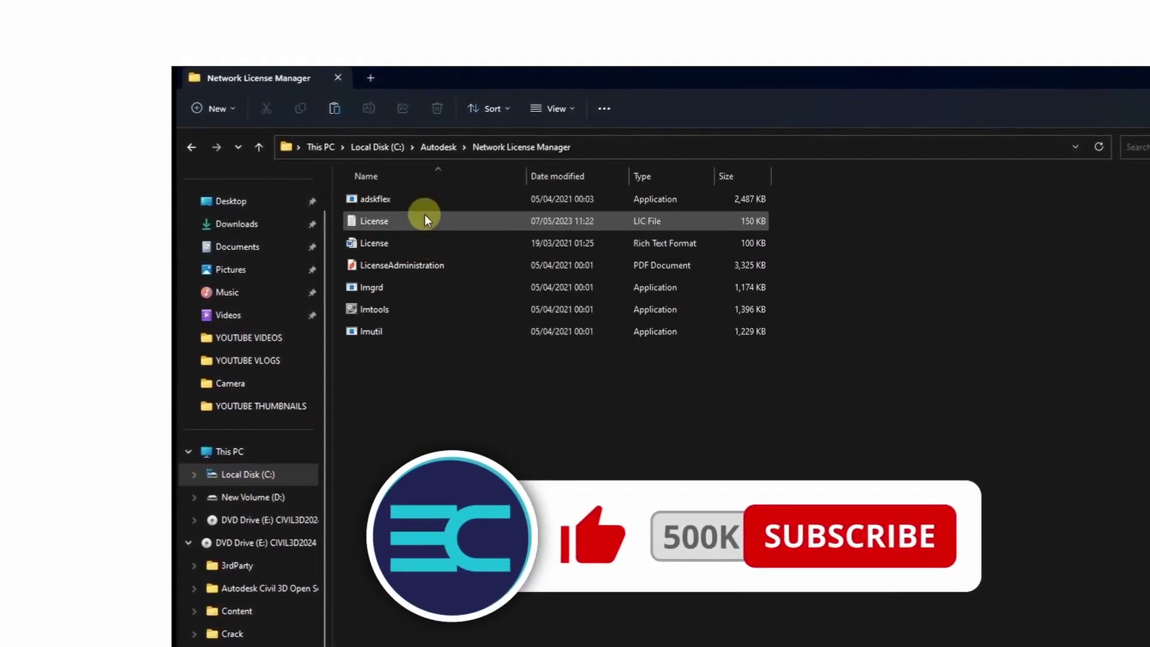
pyautogui.rightClick(885, 268)
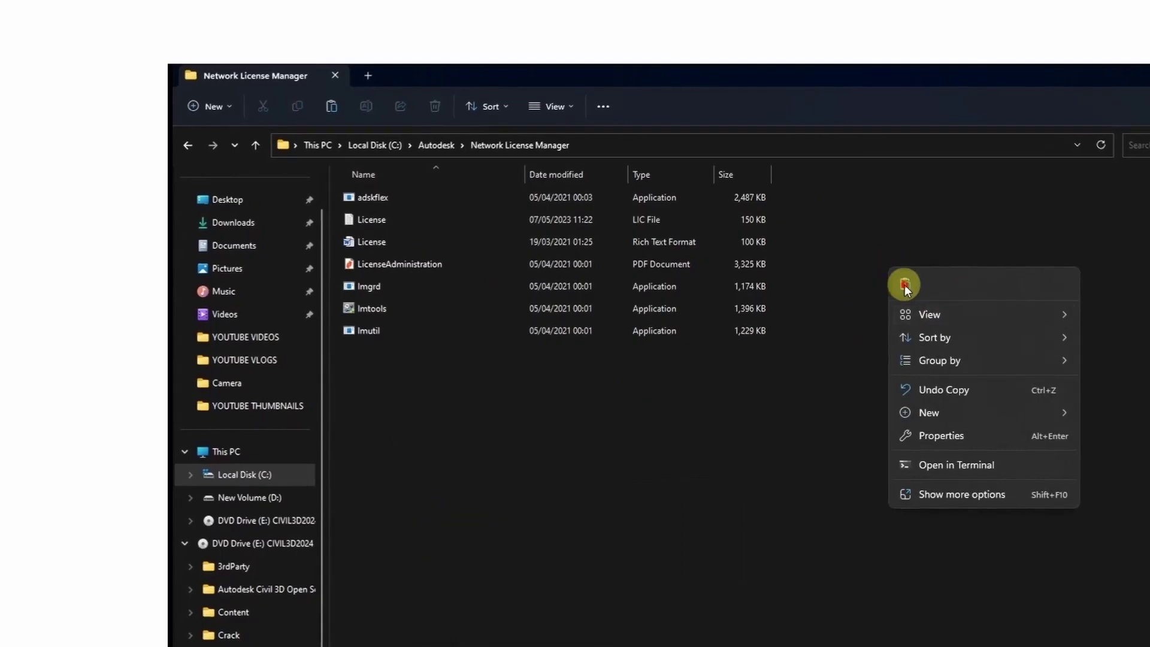
pyautogui.click(904, 285)
pyautogui.click(698, 332)
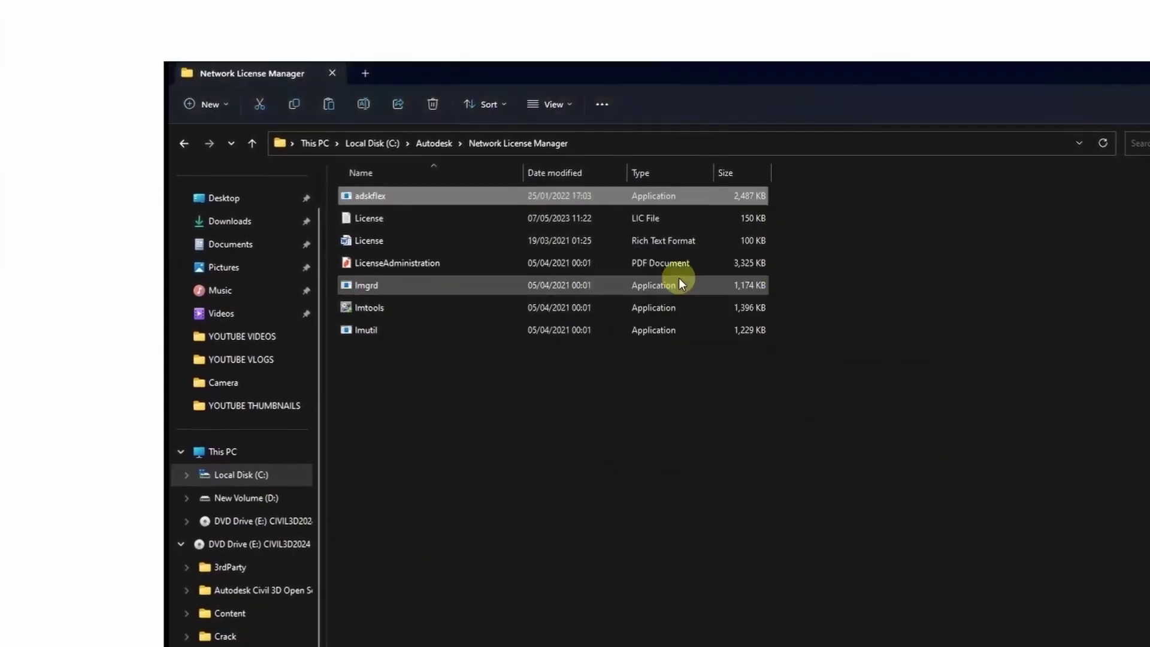
pyautogui.click(450, 391)
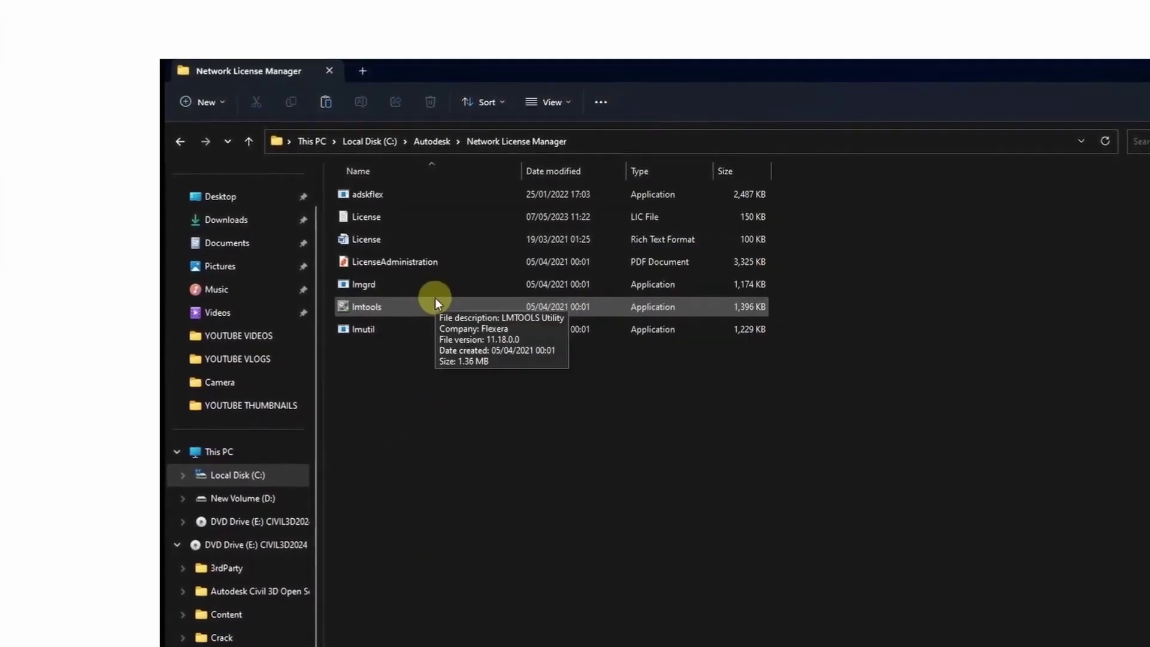
# - Return to C:\Crack\SSQ-MIX-XFORCE and copy the netapi32.dll file
pyautogui.click(177, 142)
pyautogui.click(176, 142)
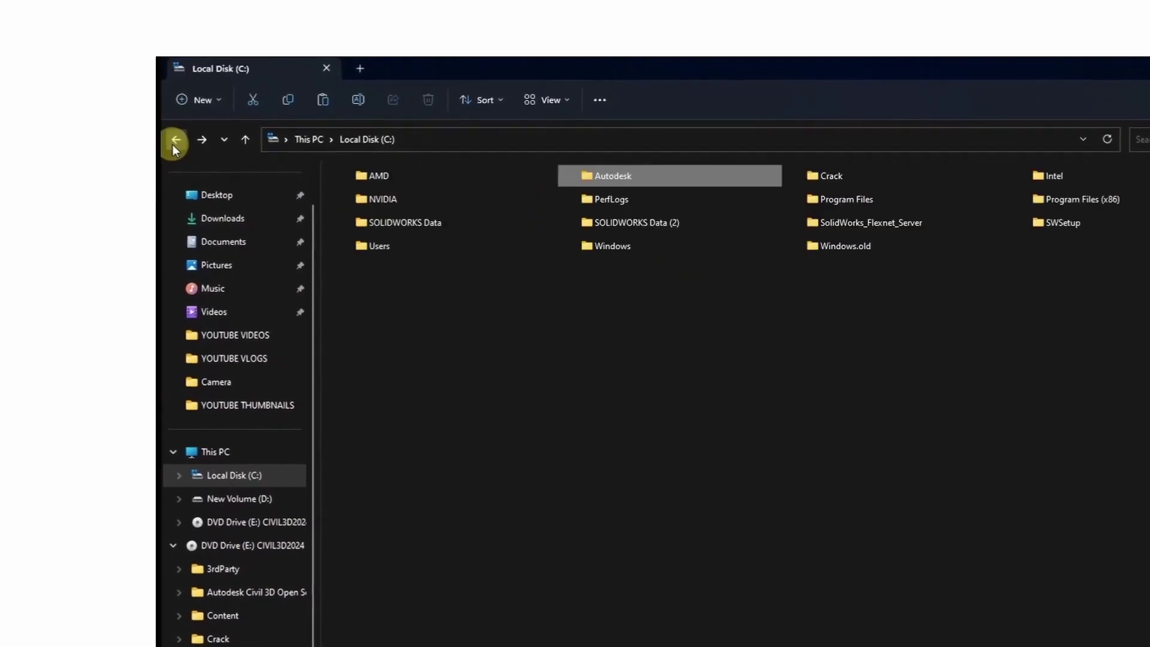
pyautogui.doubleClick(839, 179)
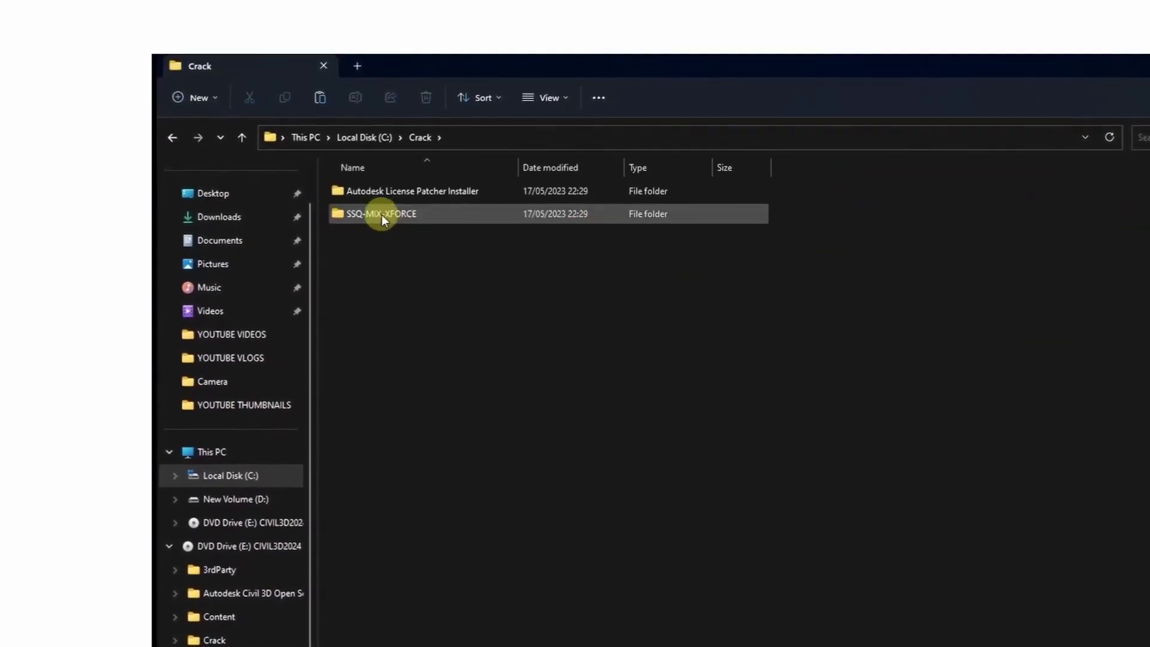
pyautogui.doubleClick(383, 214)
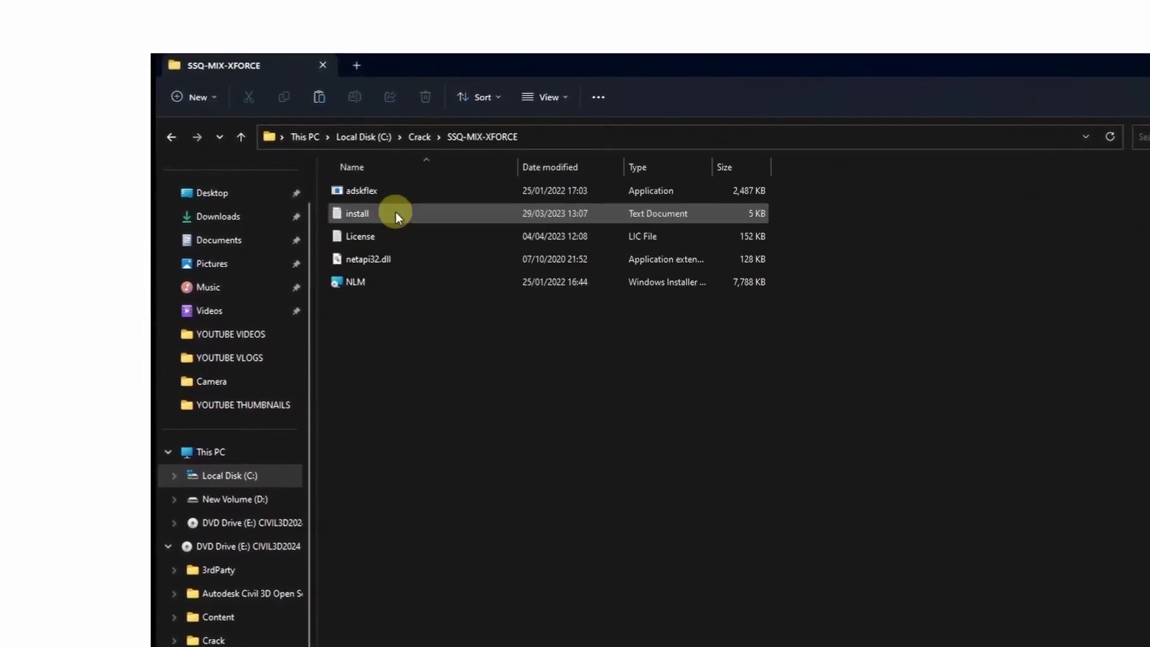
pyautogui.rightClick(394, 260)
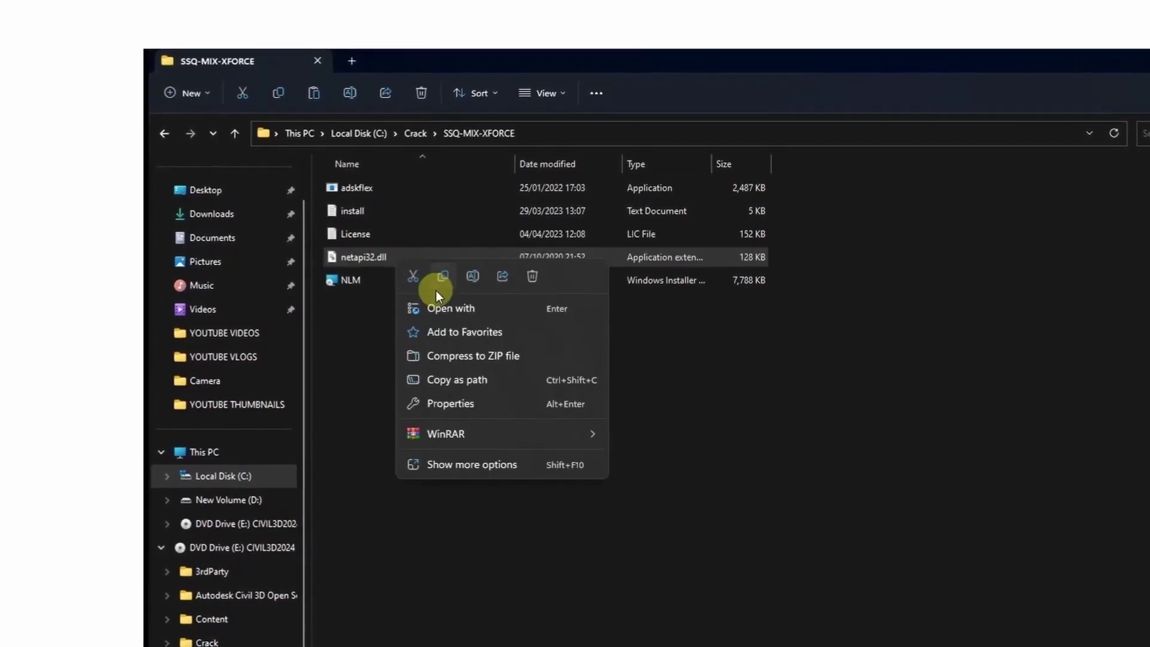
pyautogui.click(443, 276)
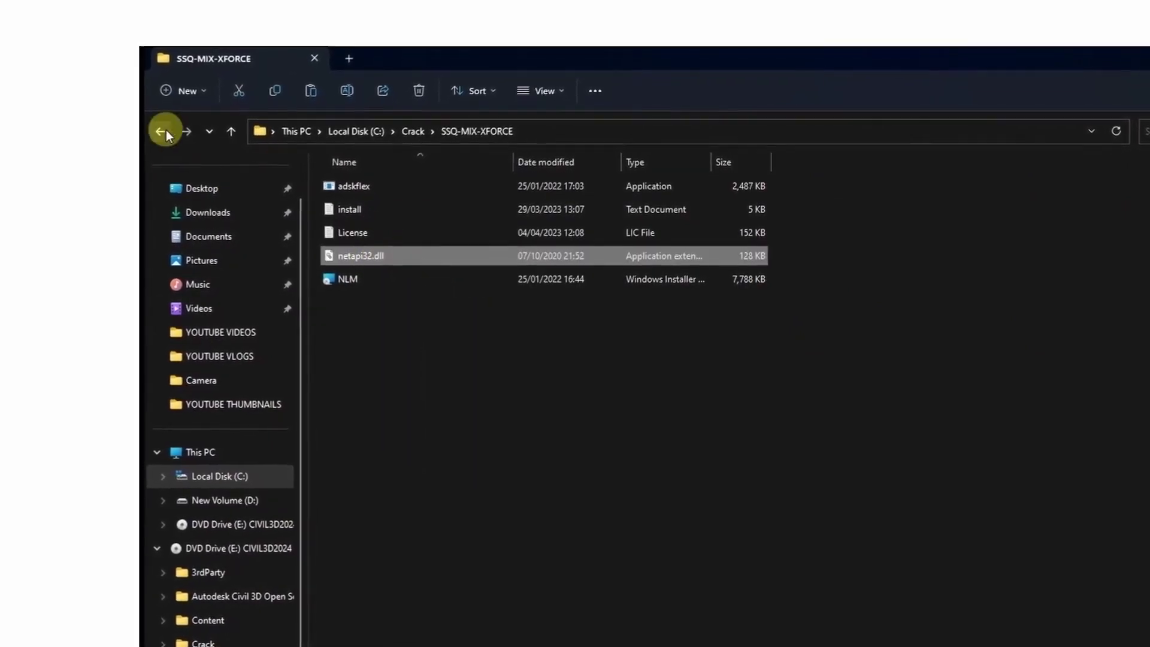
# - Paste netapi32.dll into the AdskLicensingAgent folder under Program Files (x86)\Common Files\Autodesk Shared\AdskLicensing\Current, replacing the existing file with administrator permission
pyautogui.click(165, 130)
pyautogui.click(222, 455)
pyautogui.doubleClick(395, 207)
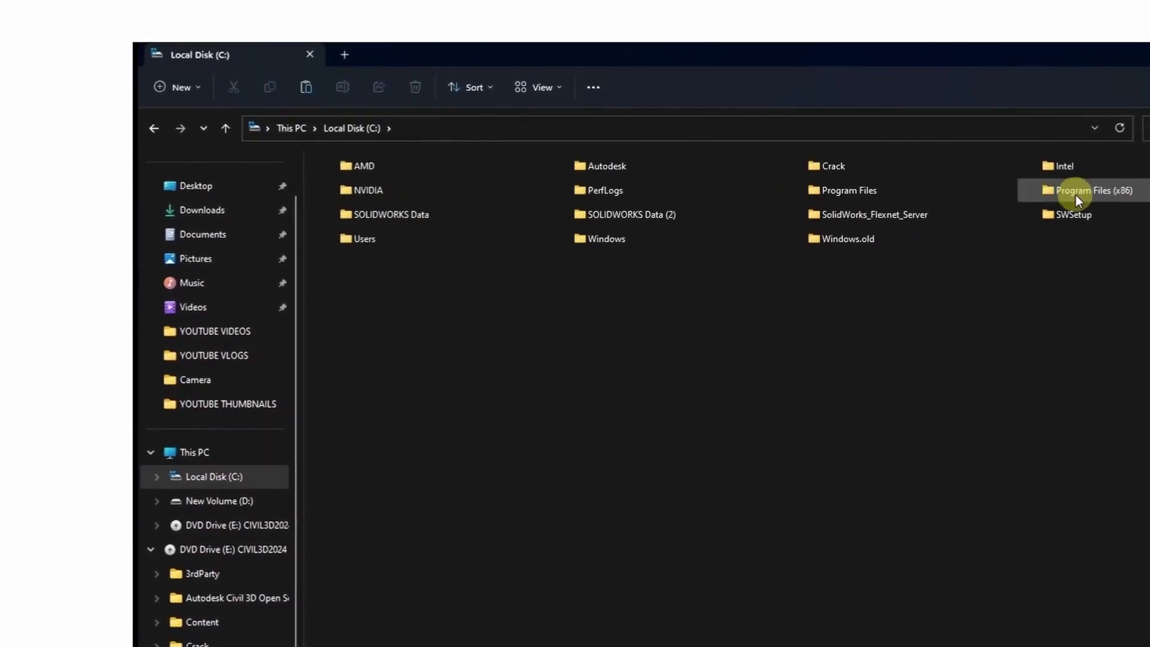
pyautogui.doubleClick(1076, 193)
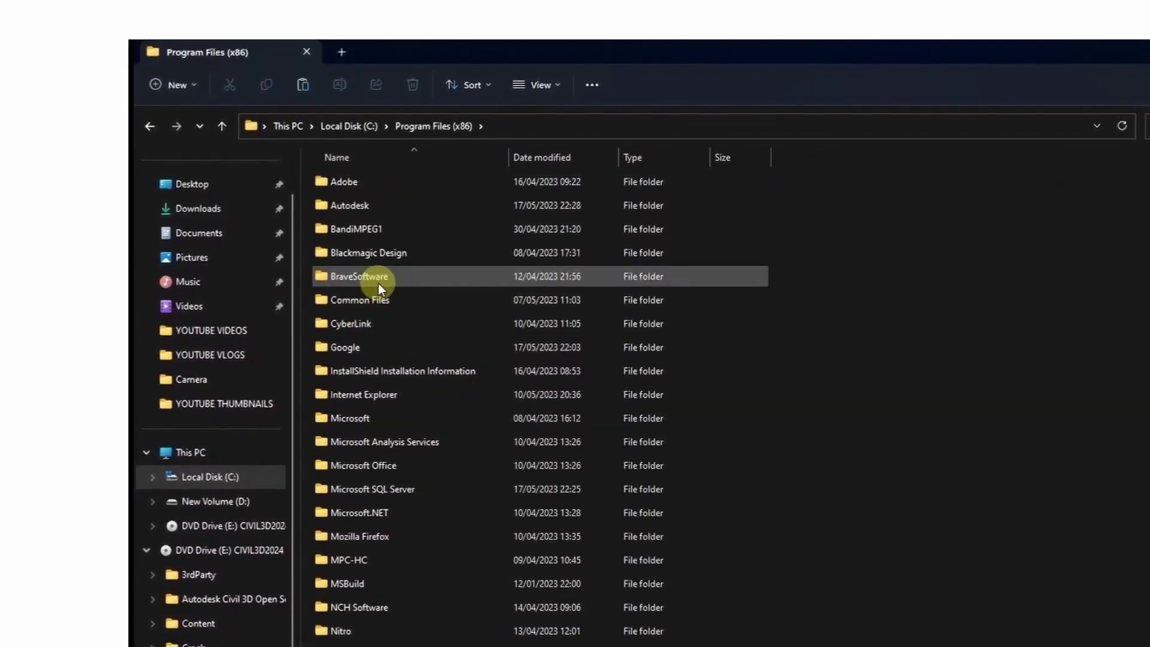
pyautogui.doubleClick(383, 300)
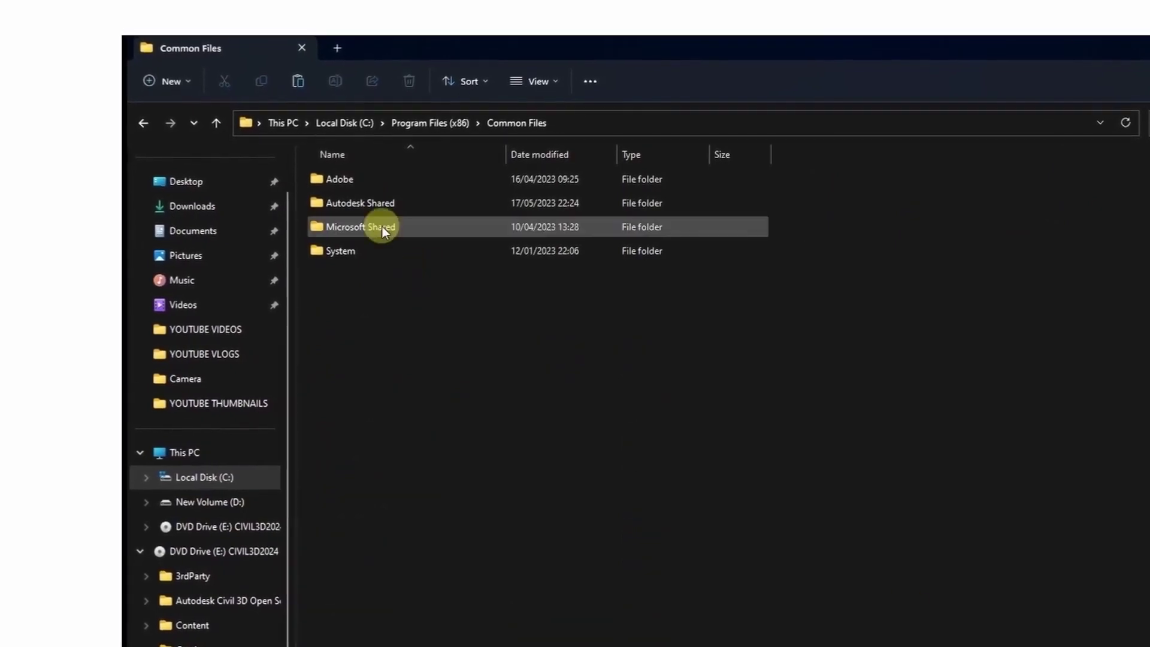
pyautogui.doubleClick(370, 204)
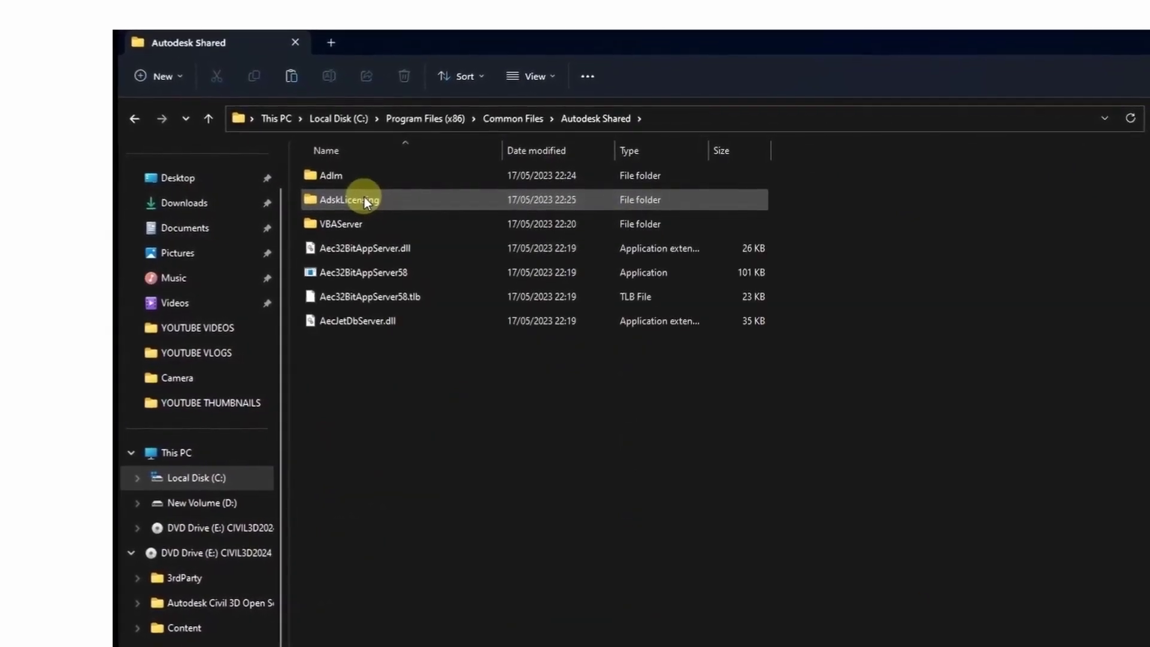
pyautogui.doubleClick(365, 197)
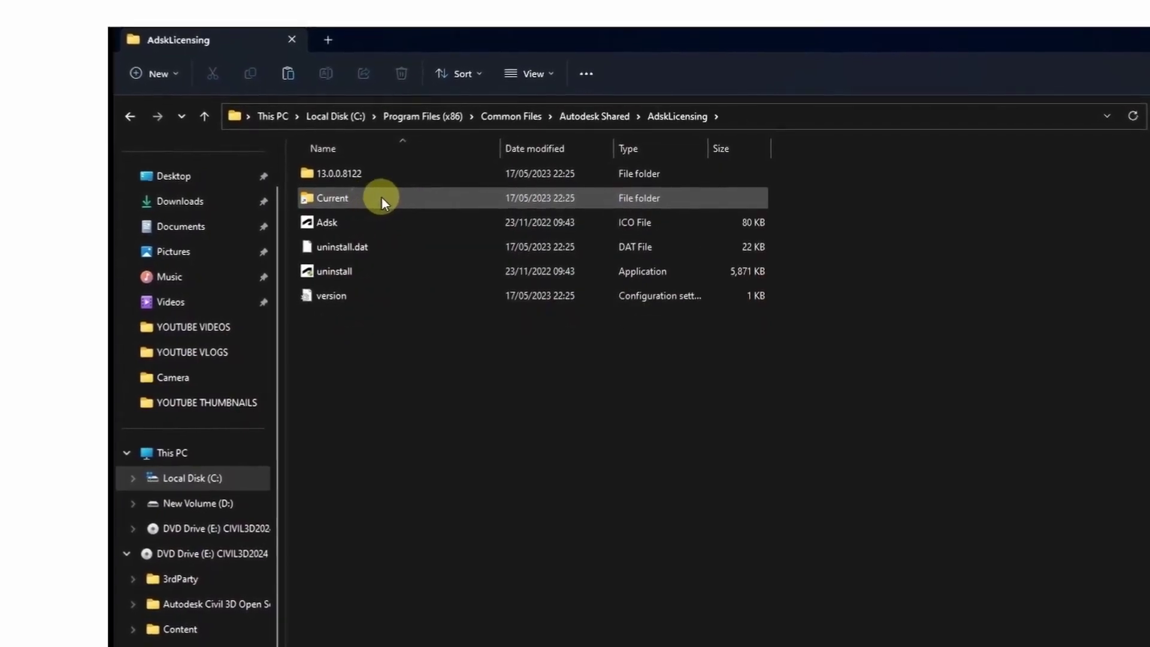
pyautogui.doubleClick(381, 198)
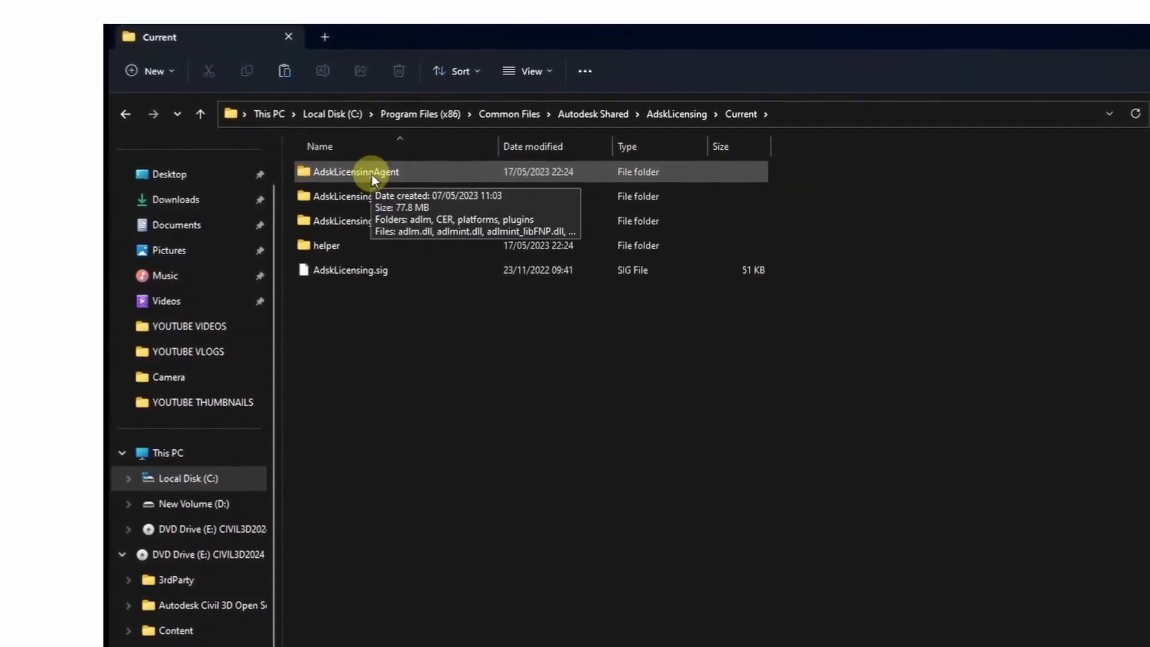
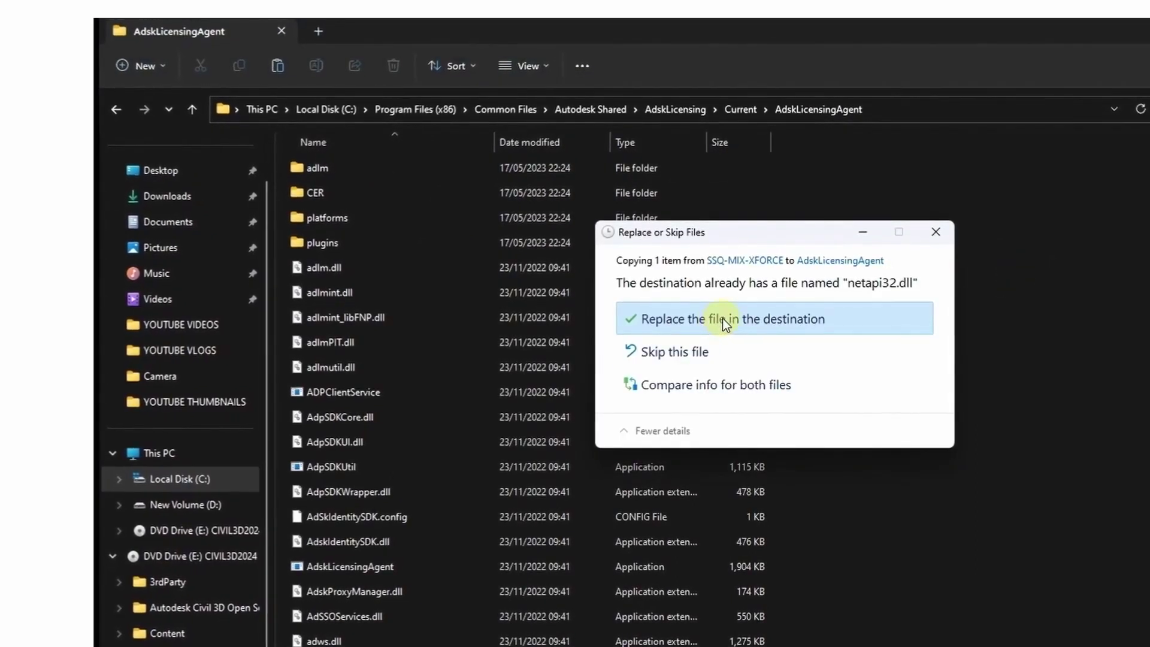
pyautogui.click(723, 318)
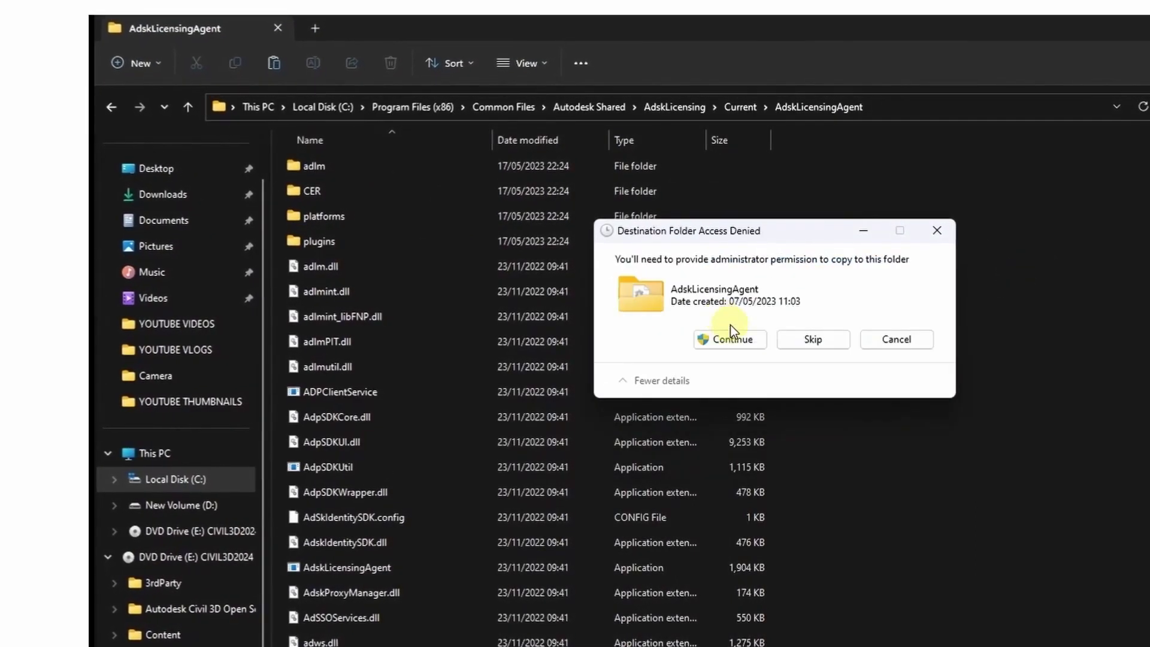
pyautogui.click(734, 336)
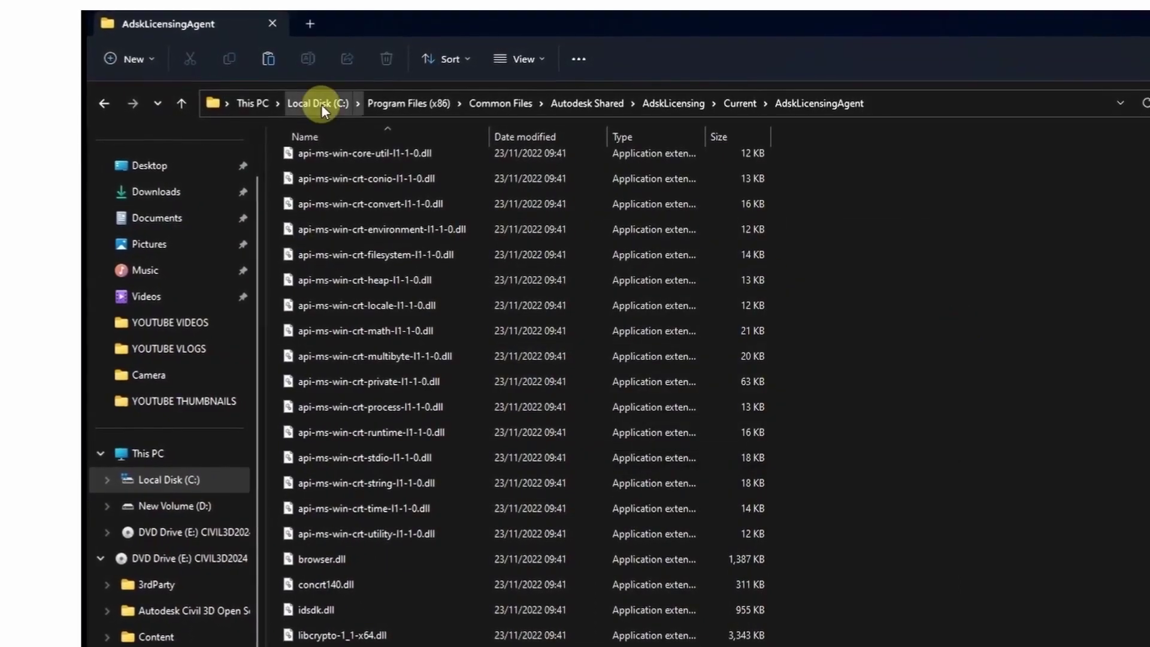
# - Open the License file in C:\Crack\SSQ-MIX-XFORCE and select the LOCALHOST placeholder on its SERVER line
pyautogui.click(149, 457)
pyautogui.doubleClick(371, 196)
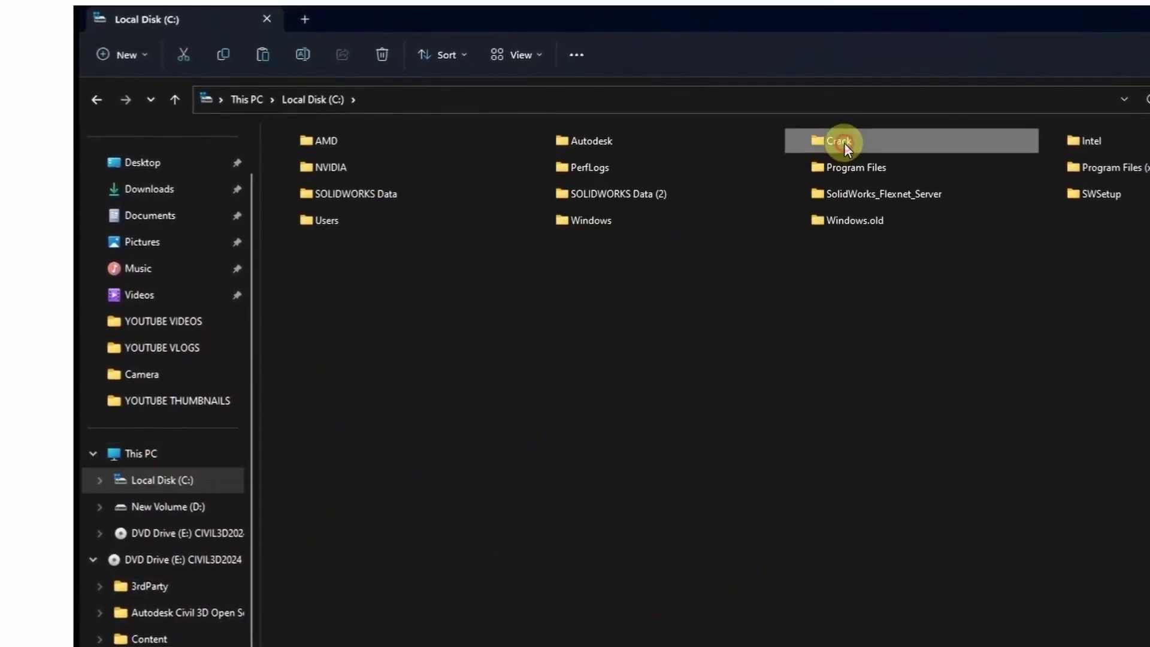
pyautogui.doubleClick(843, 143)
pyautogui.doubleClick(362, 189)
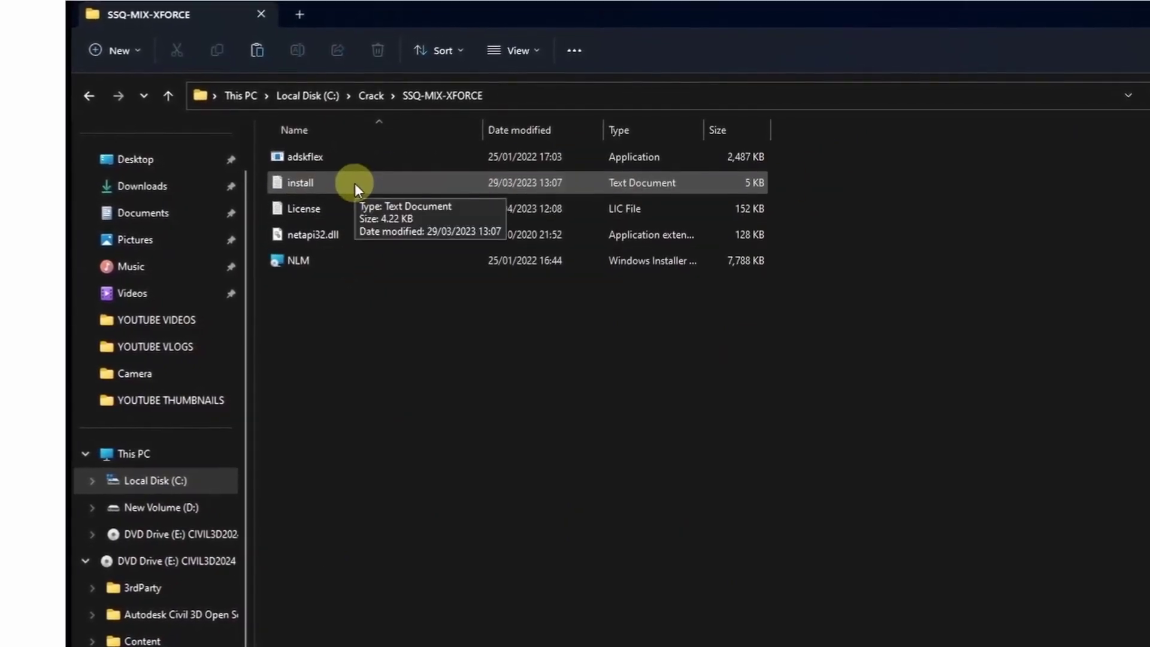
pyautogui.click(371, 208)
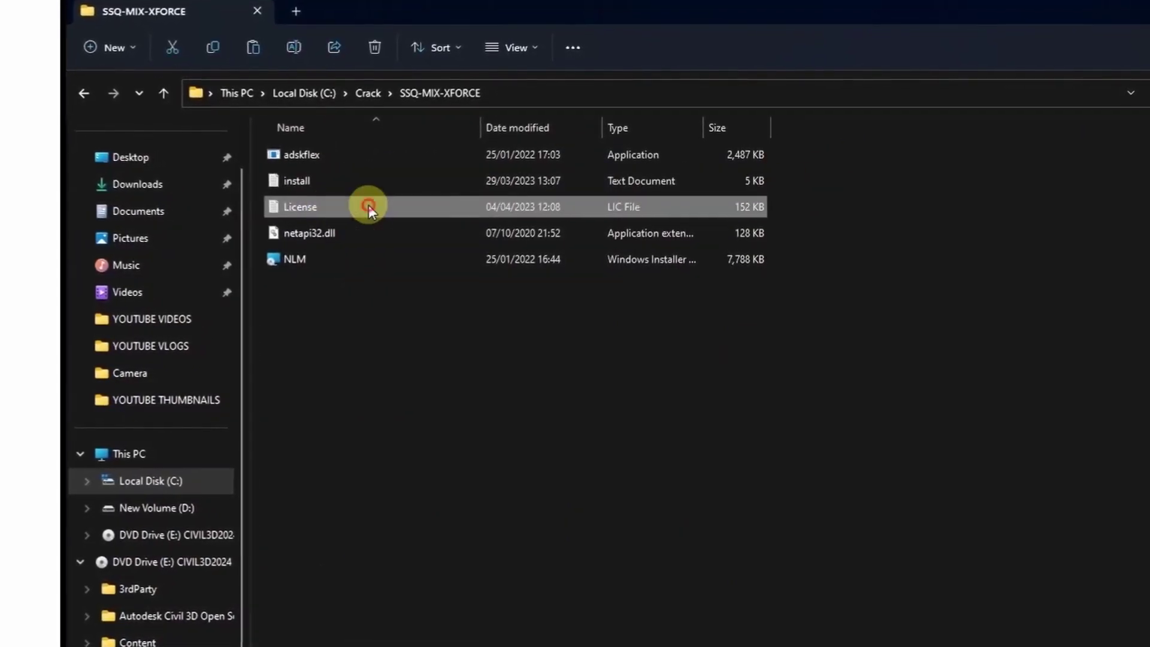
pyautogui.doubleClick(368, 205)
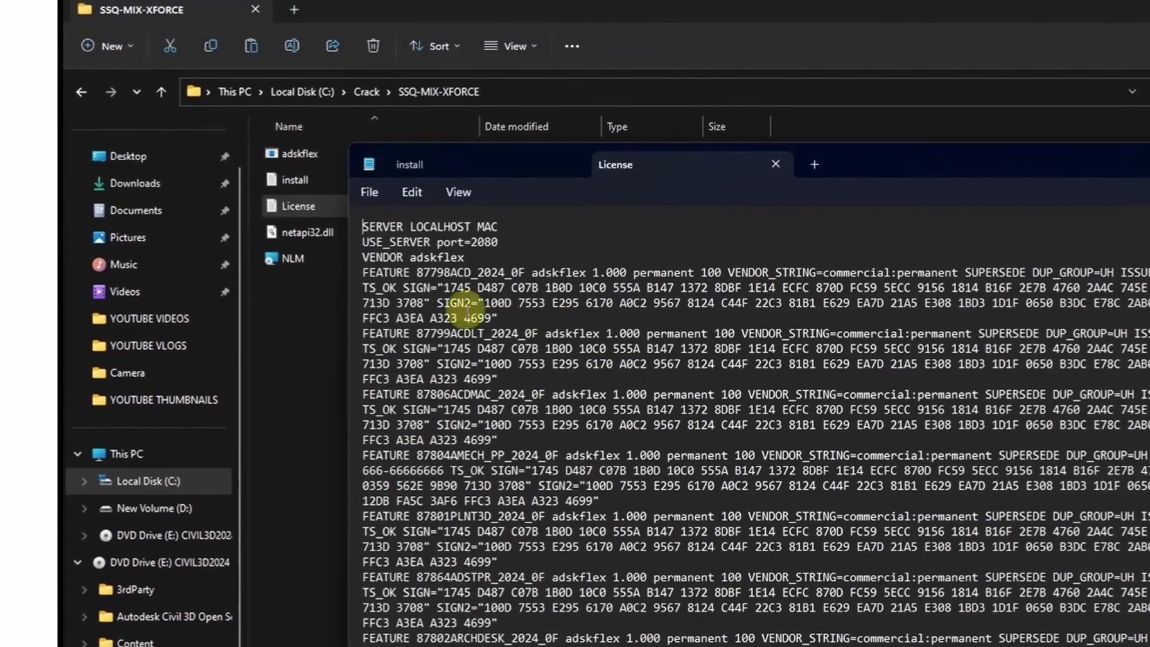
pyautogui.moveTo(410, 226); pyautogui.dragTo(478, 224)
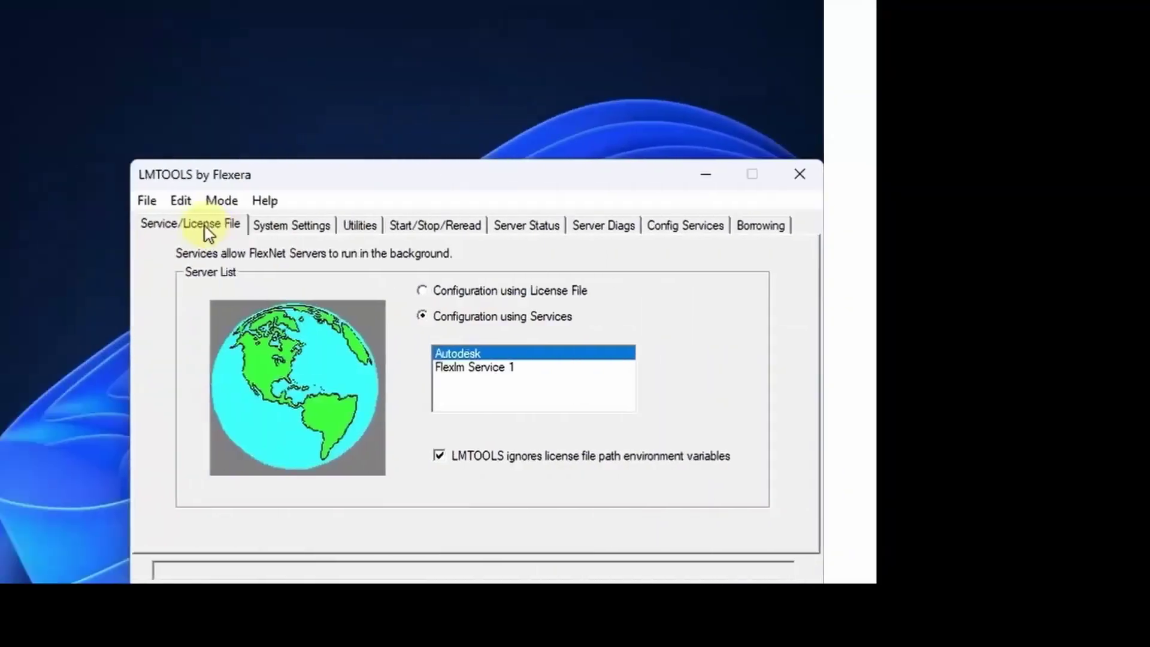
# - Complete the License file's SERVER line with the computer's hostname and the second Ethernet address from the LMTOOLS system settings
pyautogui.click(277, 225)
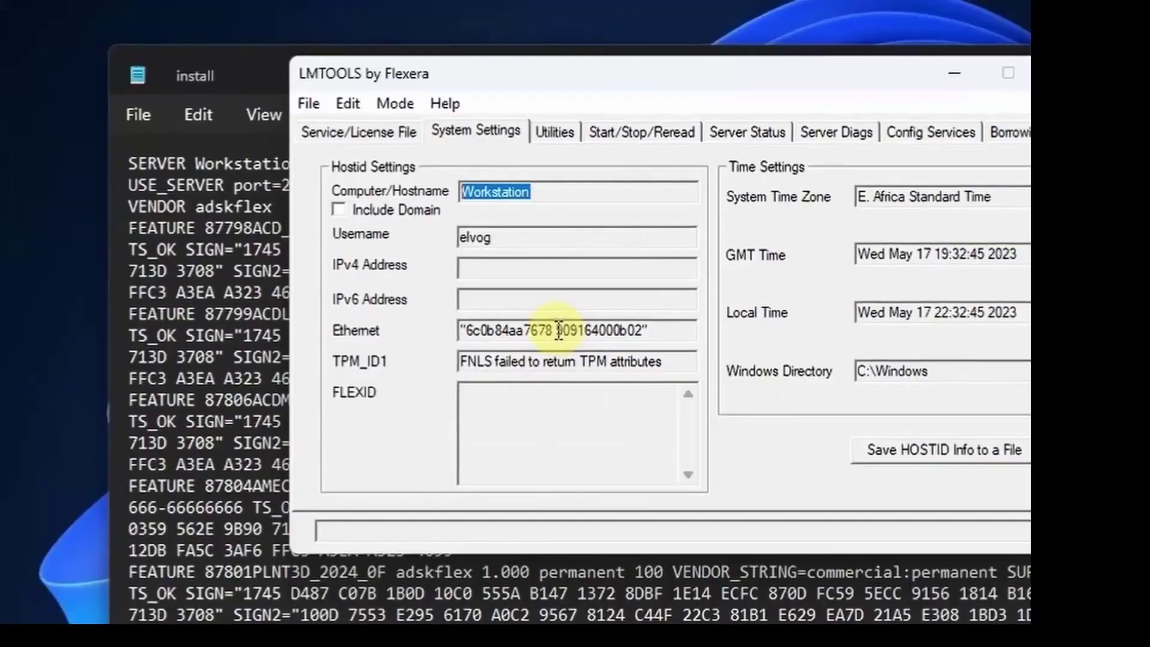
pyautogui.moveTo(556, 331); pyautogui.dragTo(641, 332)
pyautogui.hotkey('ctrl', 'c')
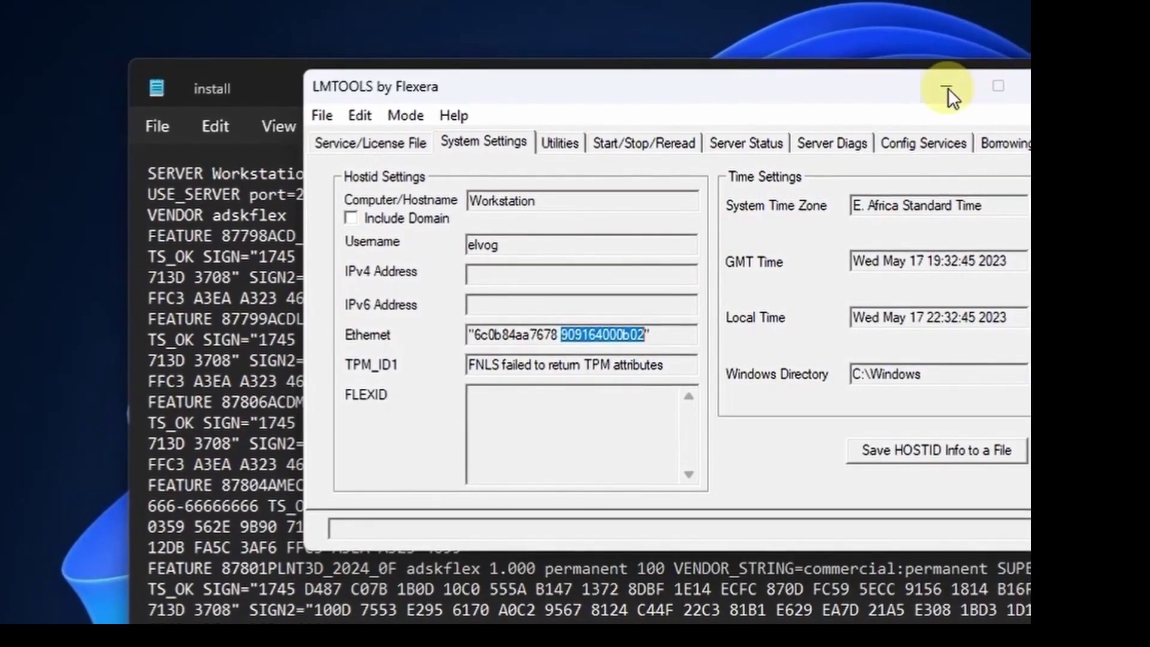
pyautogui.click(948, 88)
pyautogui.hotkey('ctrl', 'v')
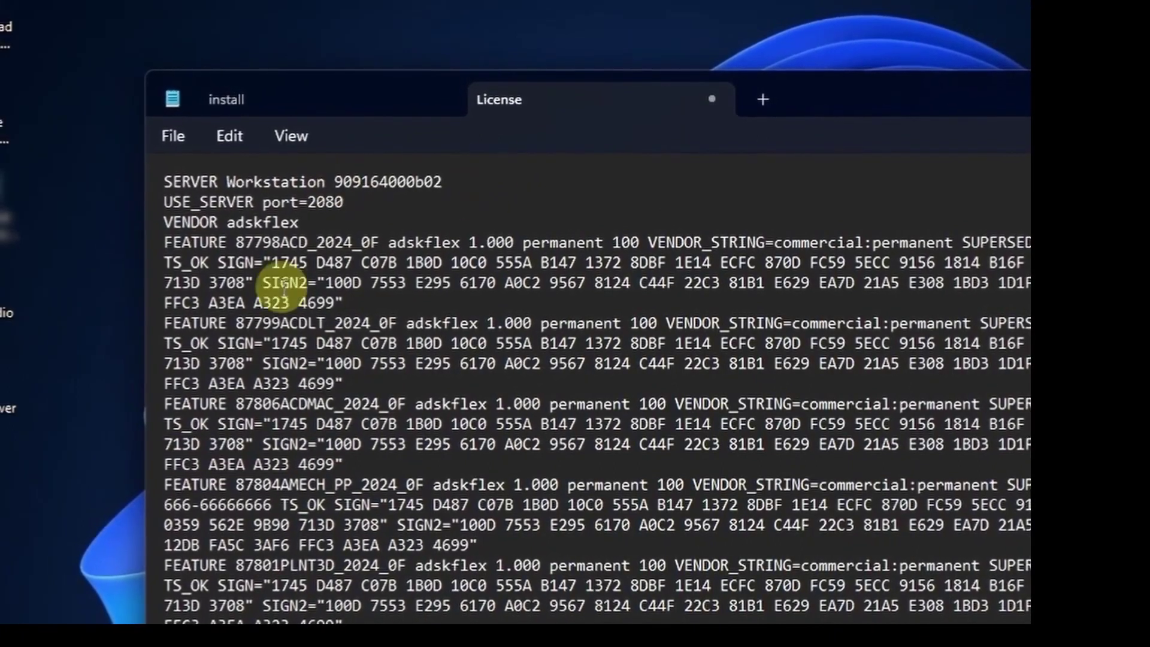
# - Start saving the edited License file under a new location and browse to C:\Autodesk\Network License Manager
pyautogui.click(173, 139)
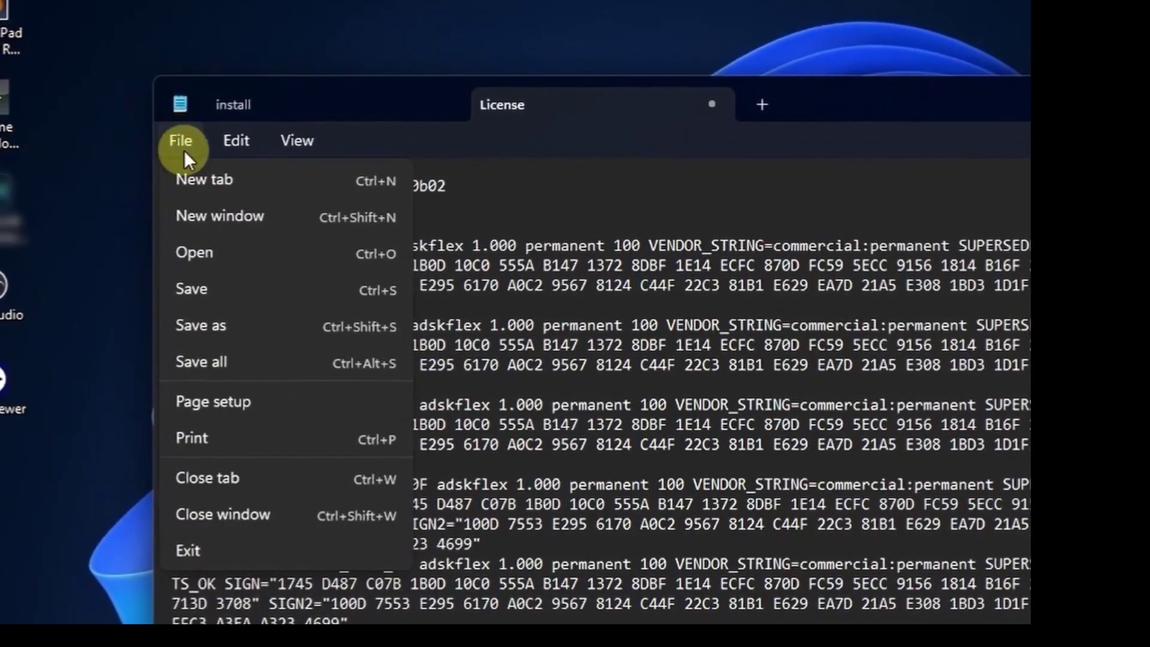
pyautogui.click(209, 322)
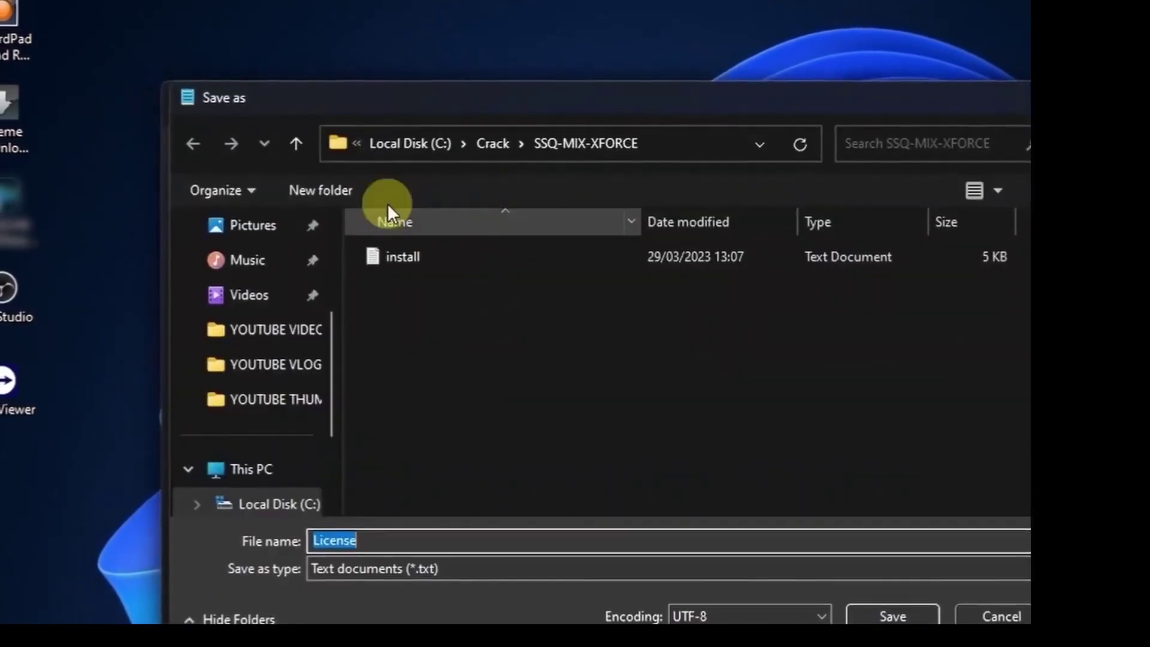
pyautogui.click(273, 466)
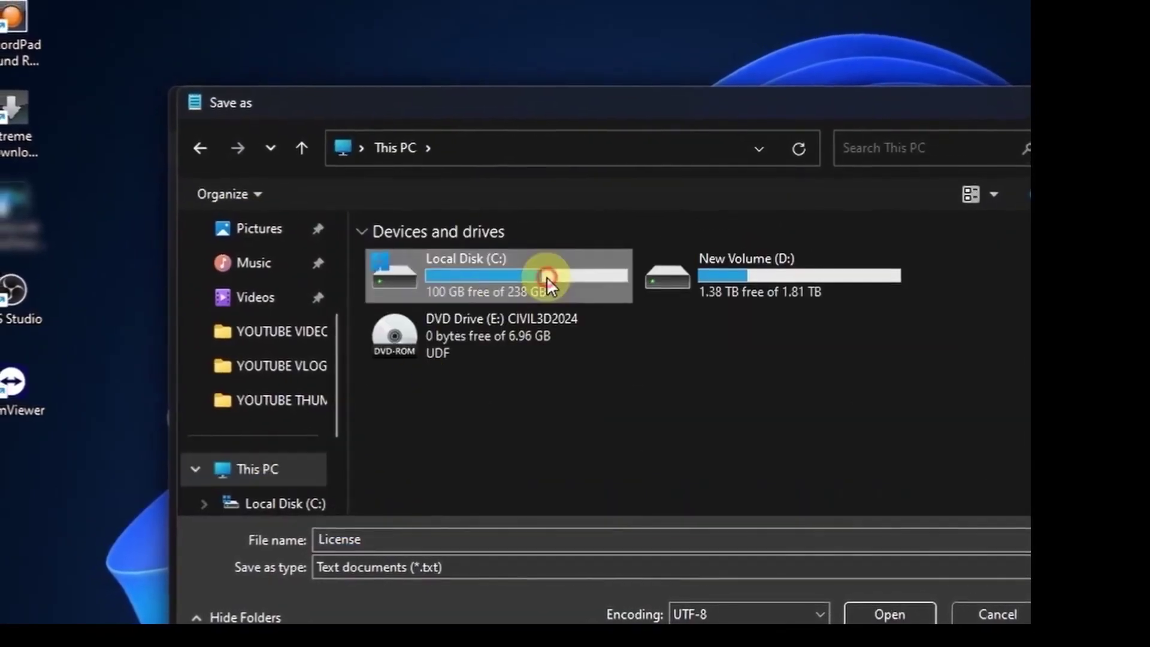
pyautogui.doubleClick(544, 274)
pyautogui.click(447, 296)
pyautogui.doubleClick(451, 298)
pyautogui.doubleClick(453, 329)
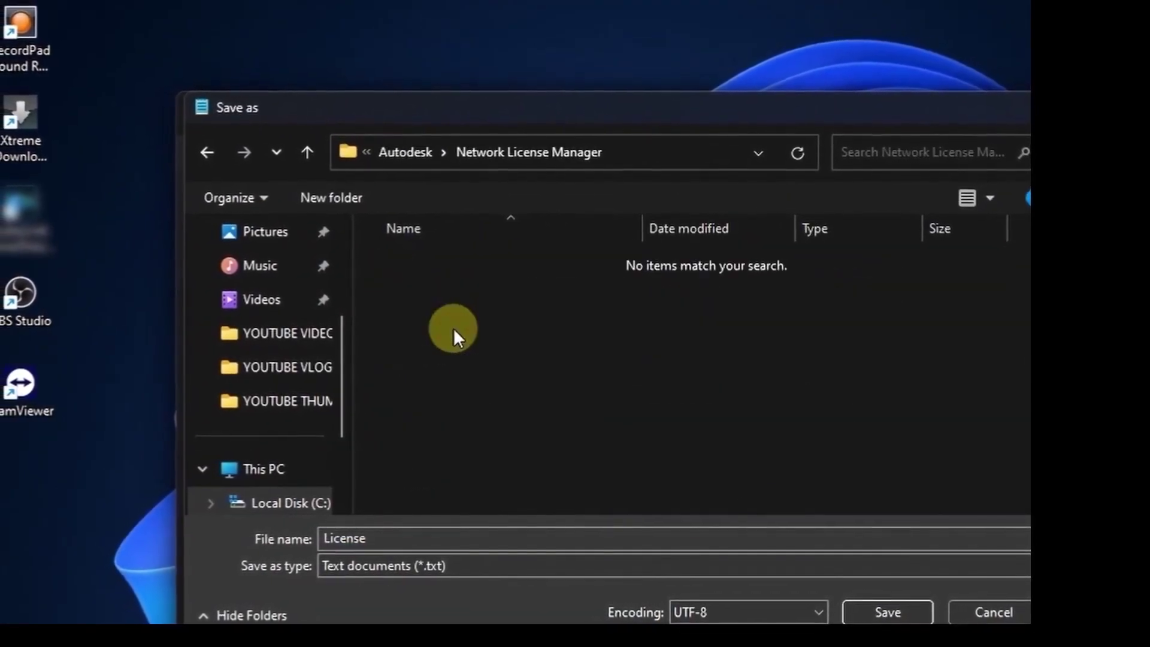
# - Save the license file as License.Lic in the Network License Manager folder, replacing the existing file
pyautogui.click(477, 564)
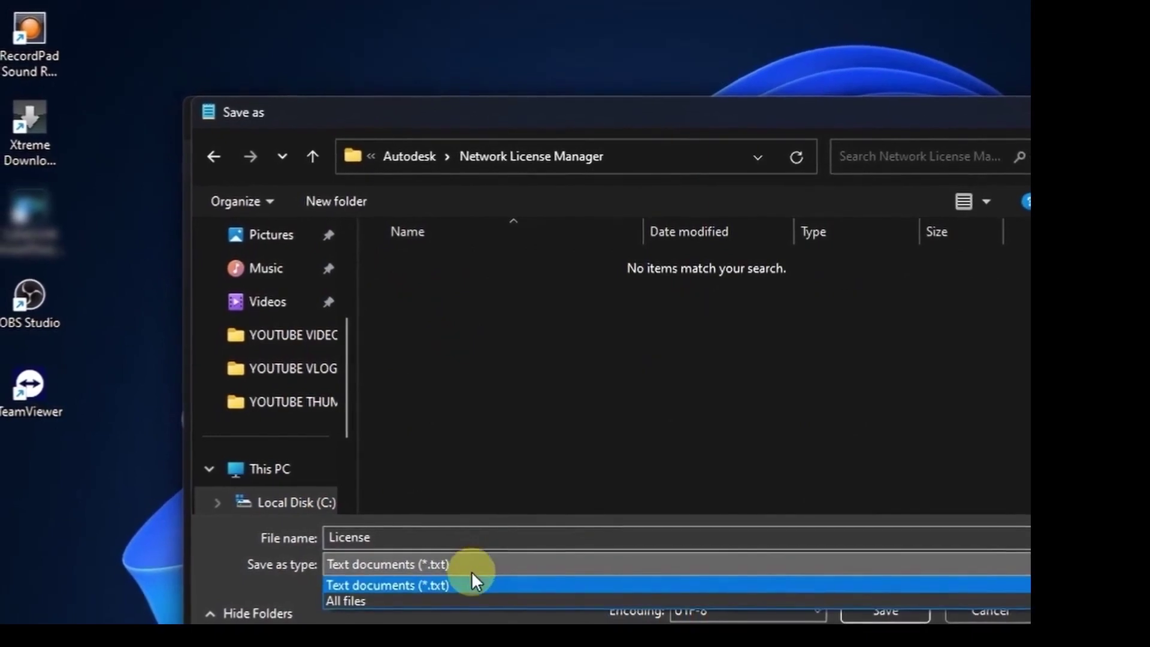
pyautogui.click(445, 587)
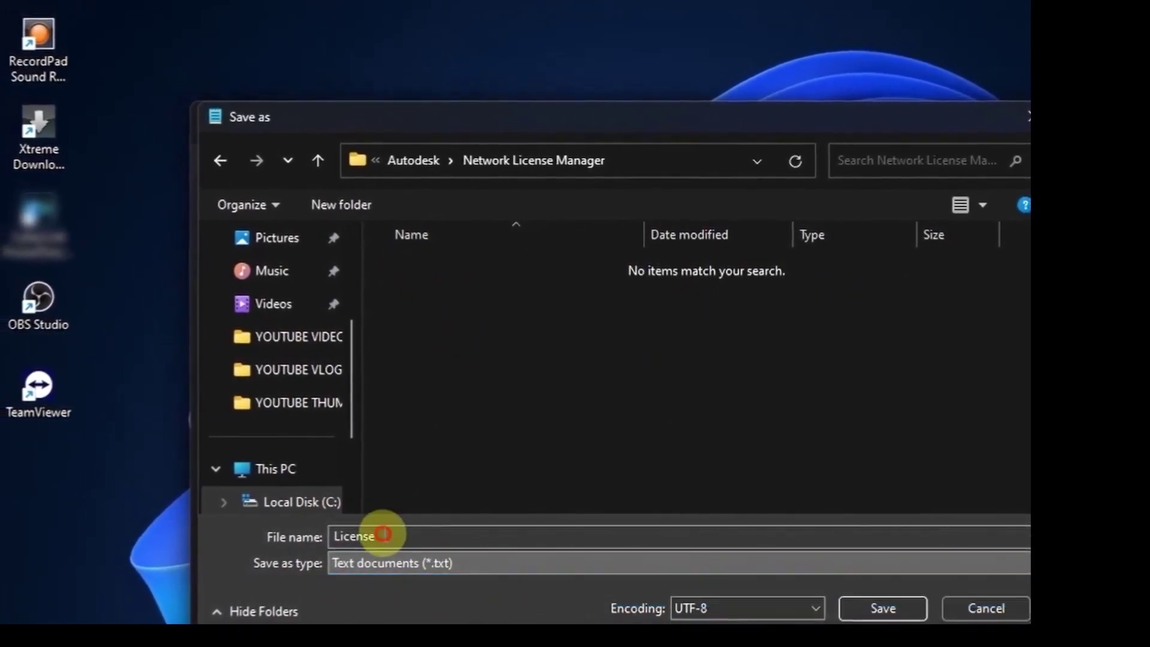
pyautogui.doubleClick(358, 535)
pyautogui.click(390, 536)
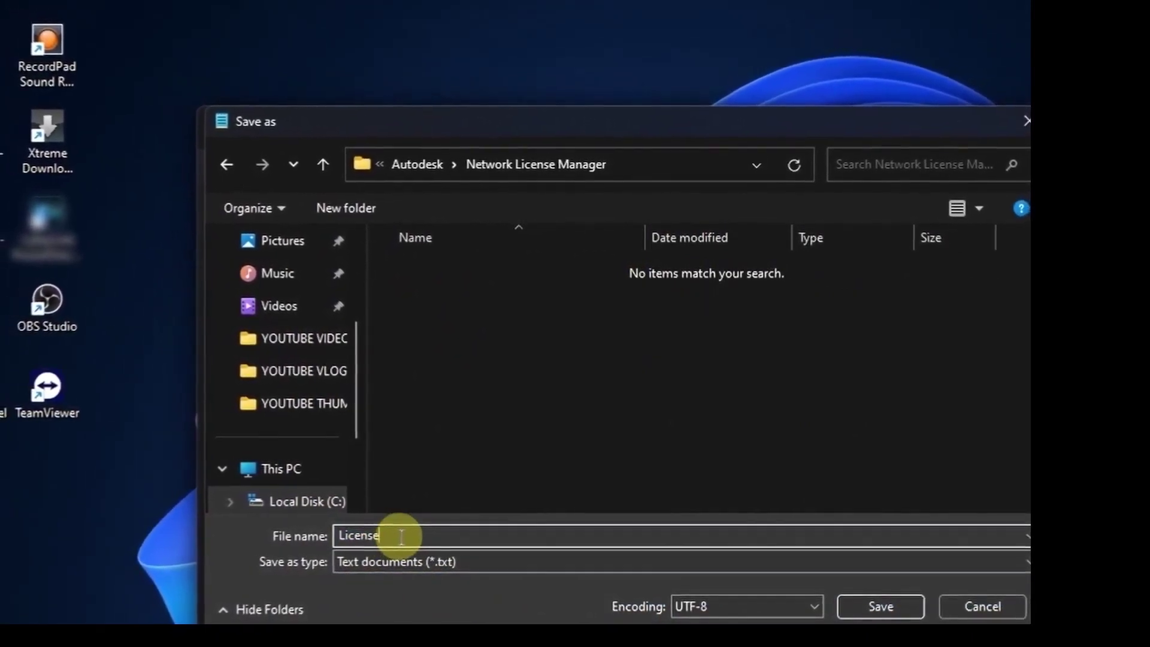
pyautogui.write('.')
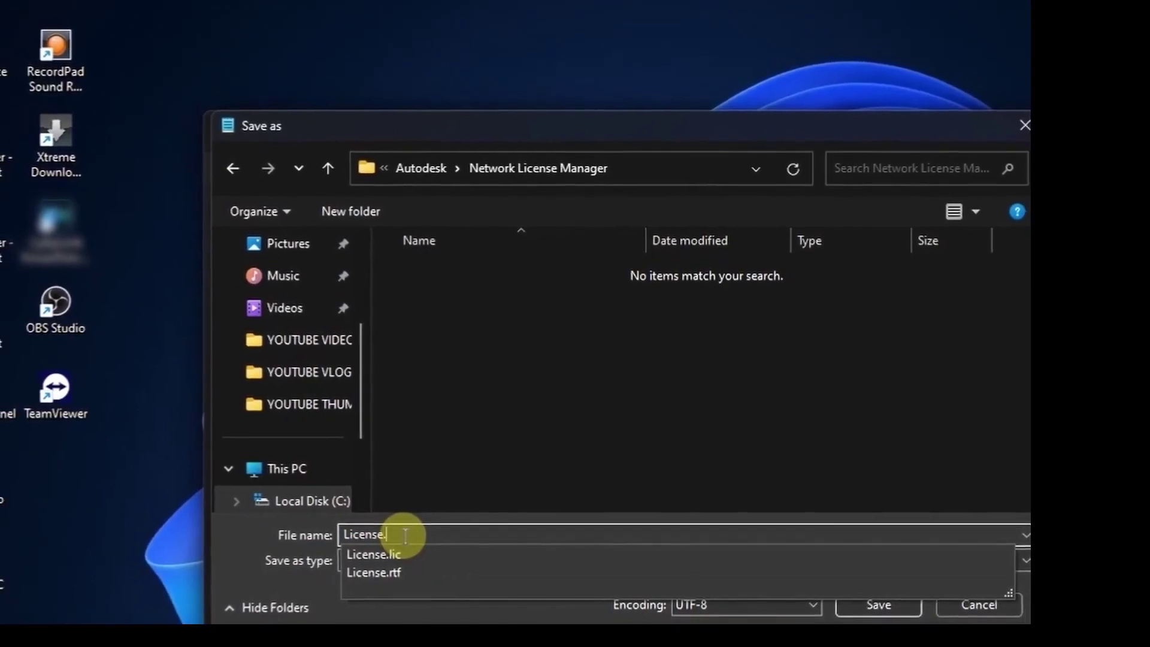
pyautogui.write('l')
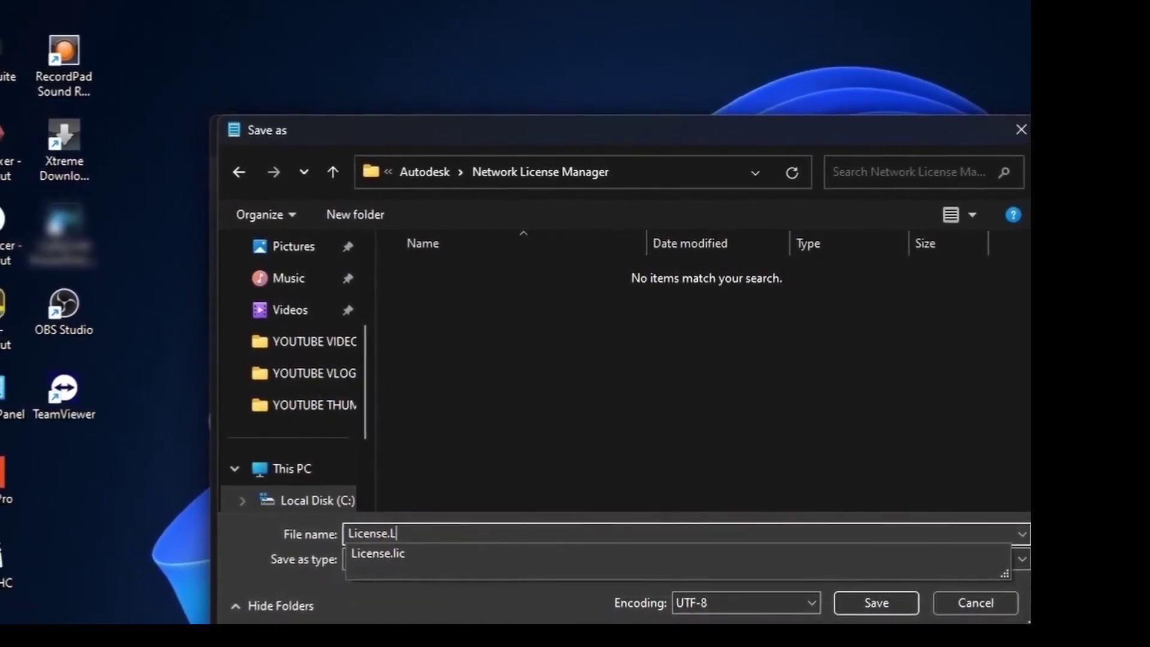
pyautogui.write('ic')
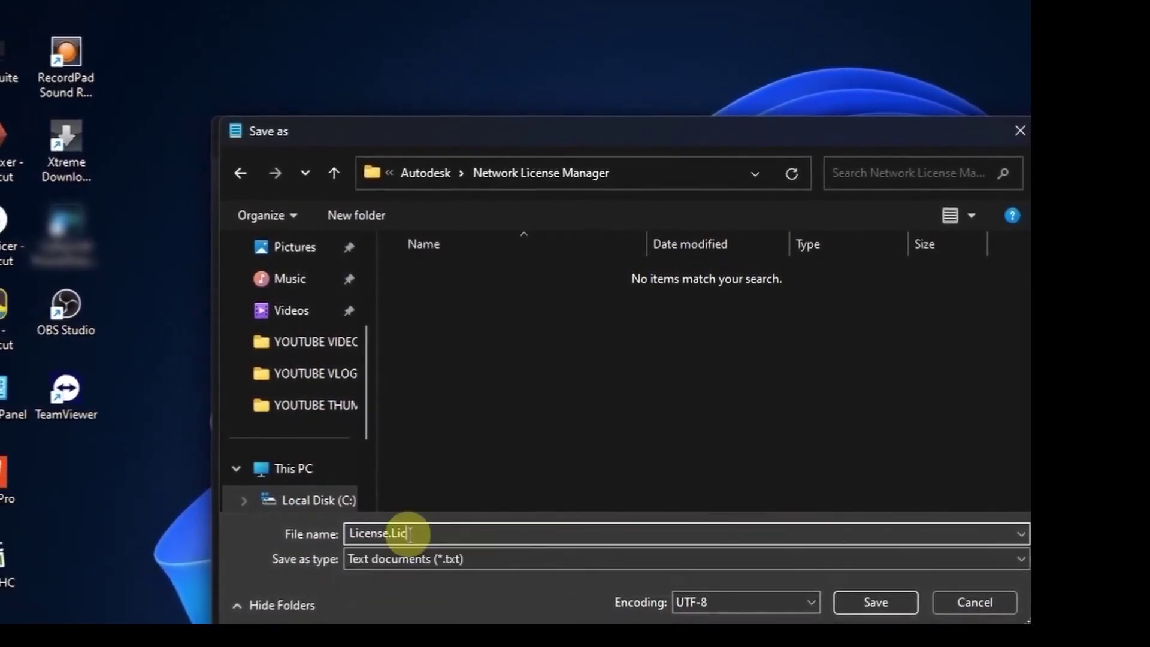
pyautogui.click(886, 599)
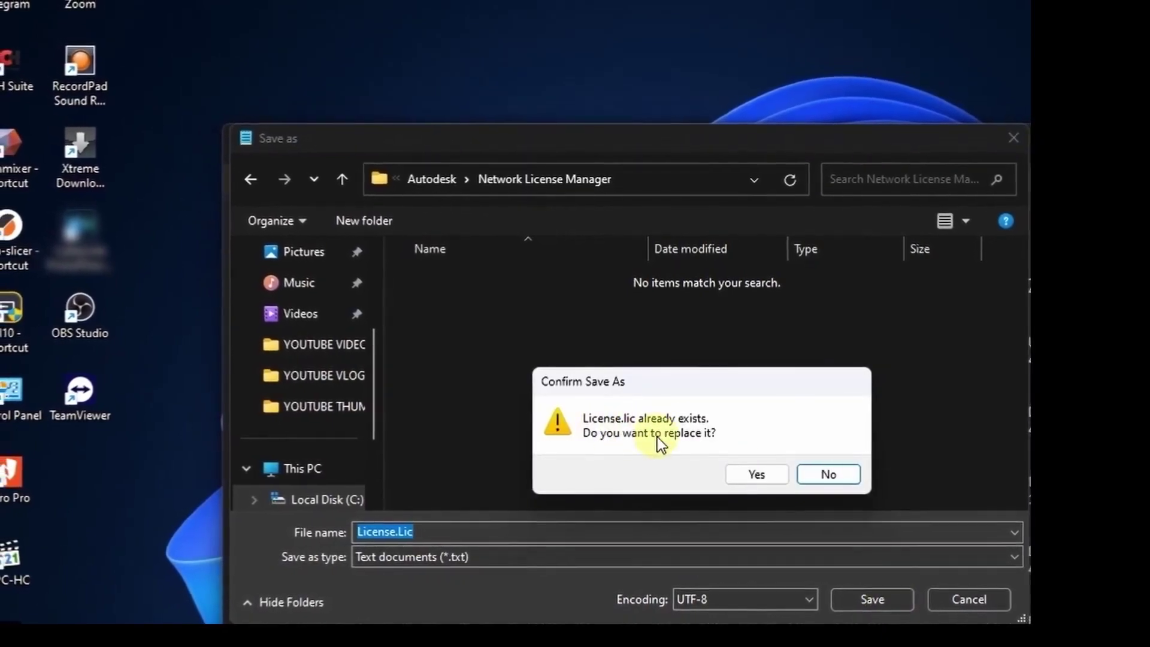
pyautogui.click(756, 474)
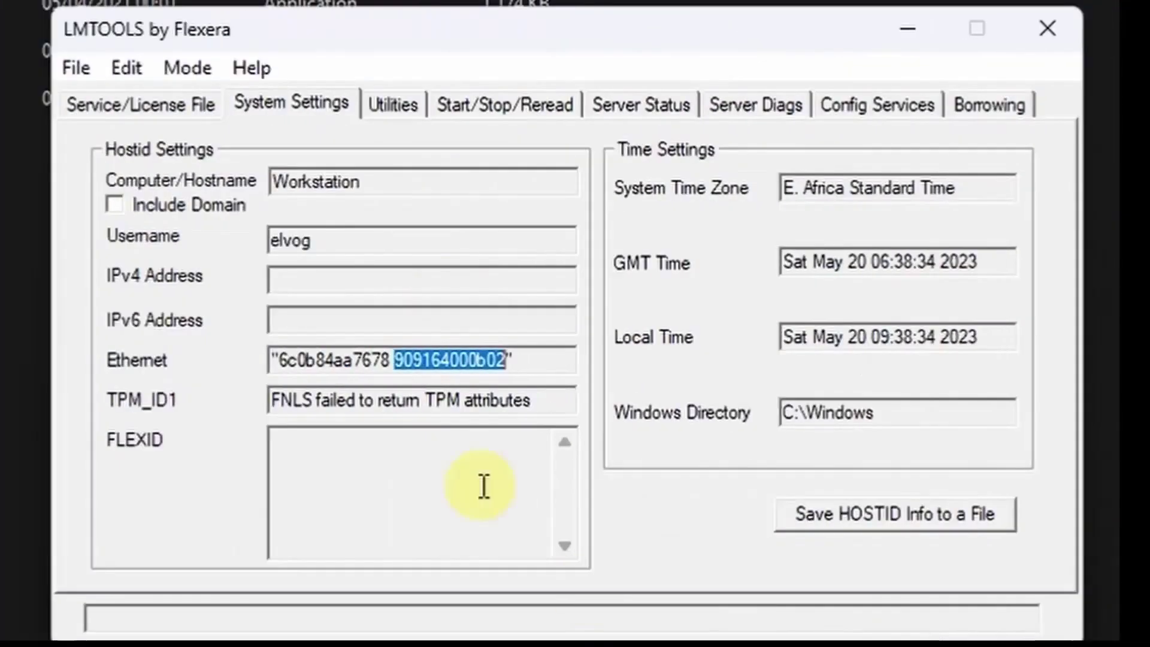
# - Set the Autodesk service's lmgrd.exe path in LMTOOLS to lmgrd in C:\Autodesk\Network License Manager
pyautogui.click(866, 103)
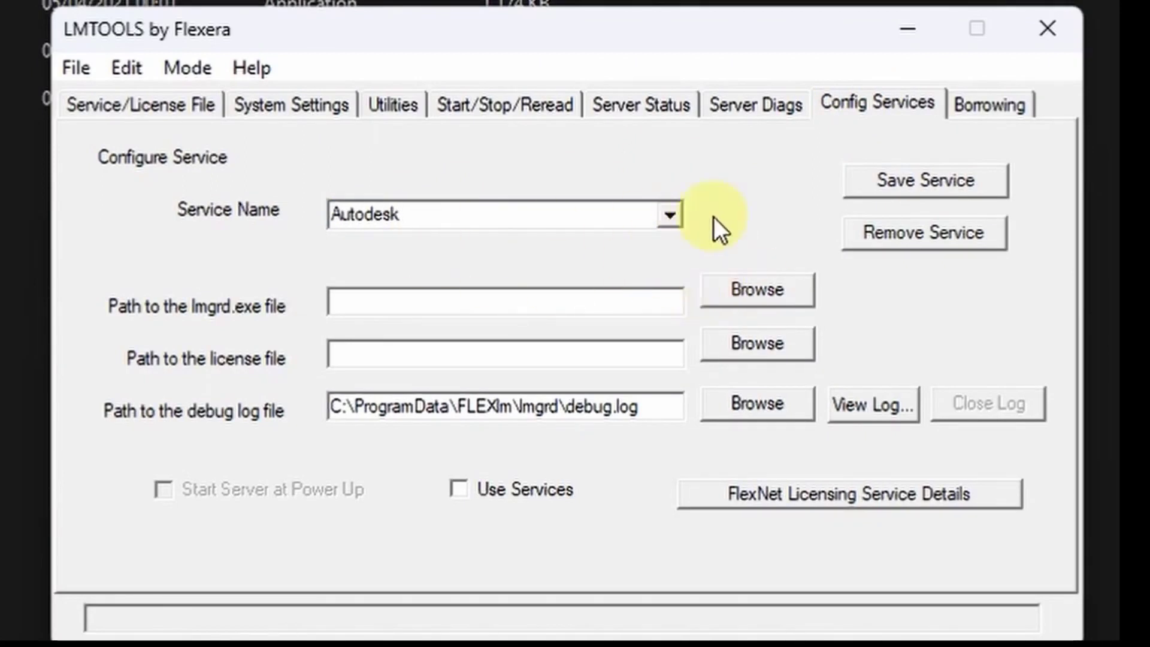
pyautogui.click(756, 290)
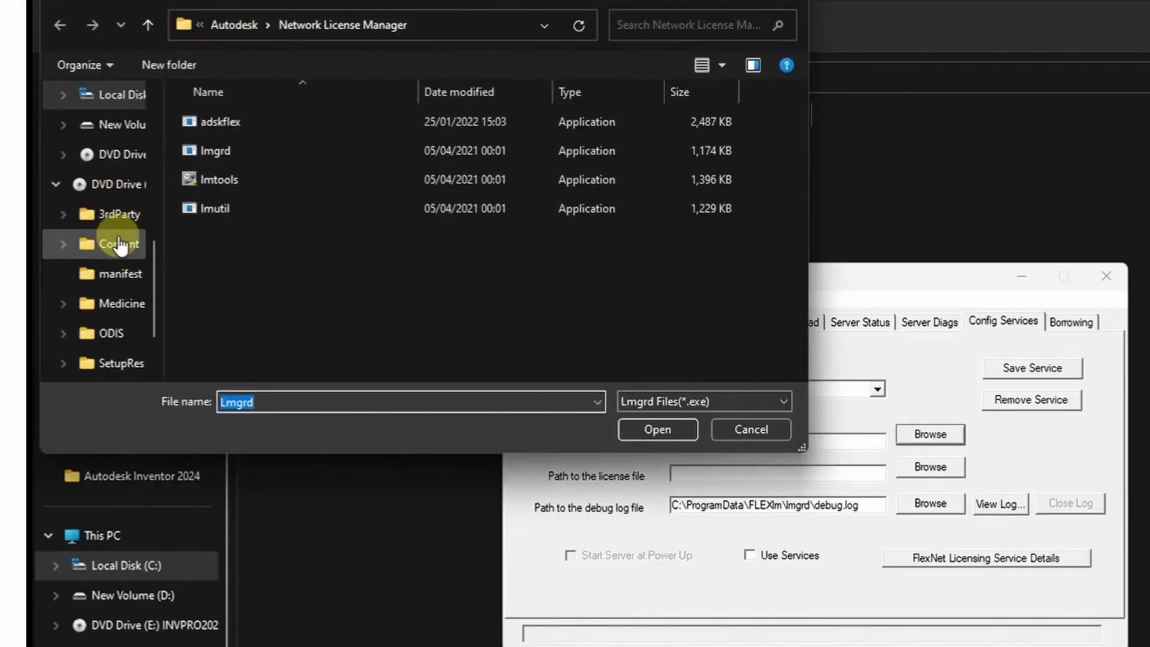
pyautogui.click(122, 279)
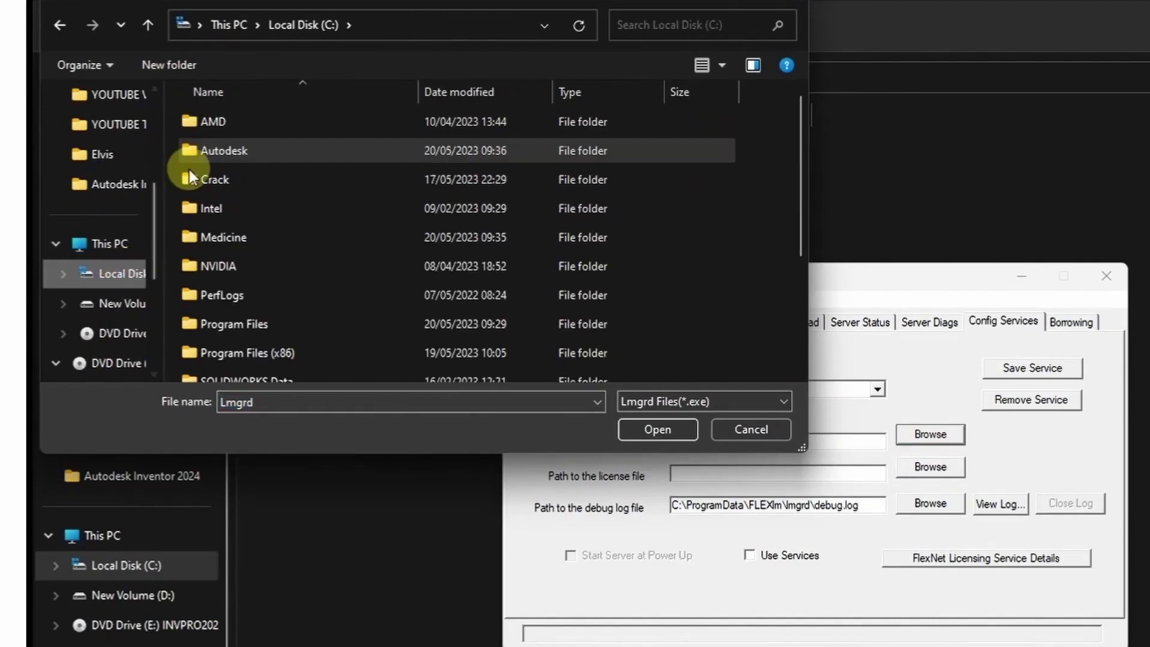
pyautogui.doubleClick(236, 150)
pyautogui.doubleClick(250, 124)
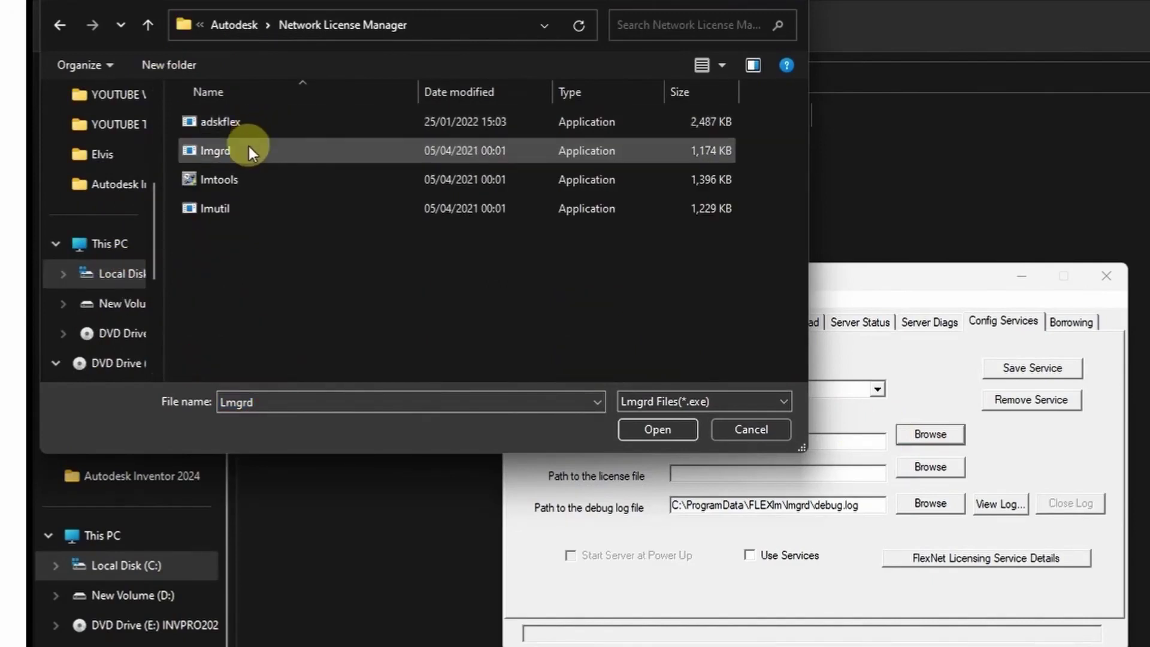
pyautogui.click(250, 145)
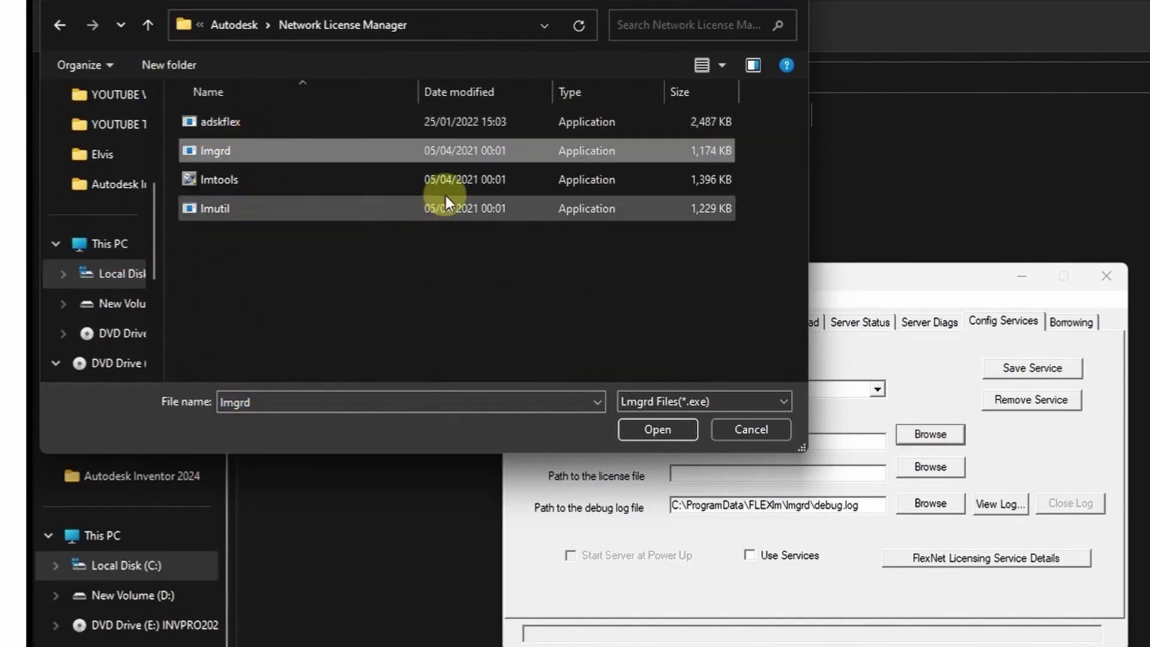
pyautogui.click(658, 431)
# - Set the Autodesk service's license file path to License.lic in C:\Autodesk\Network License Manager
pyautogui.click(929, 467)
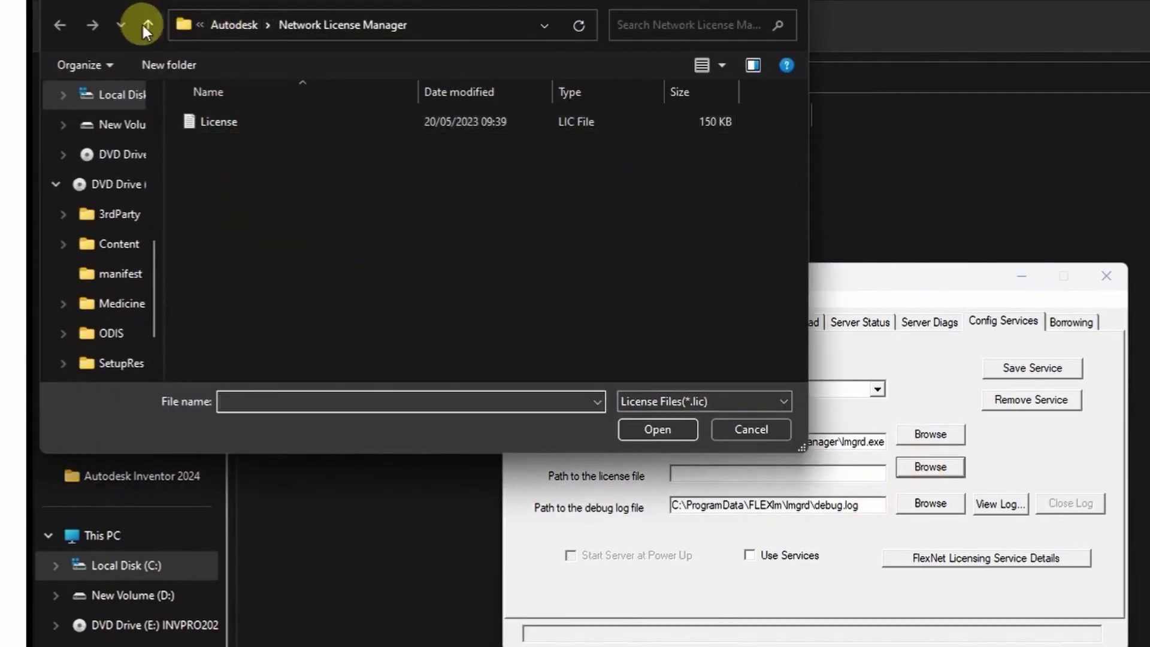
pyautogui.click(148, 24)
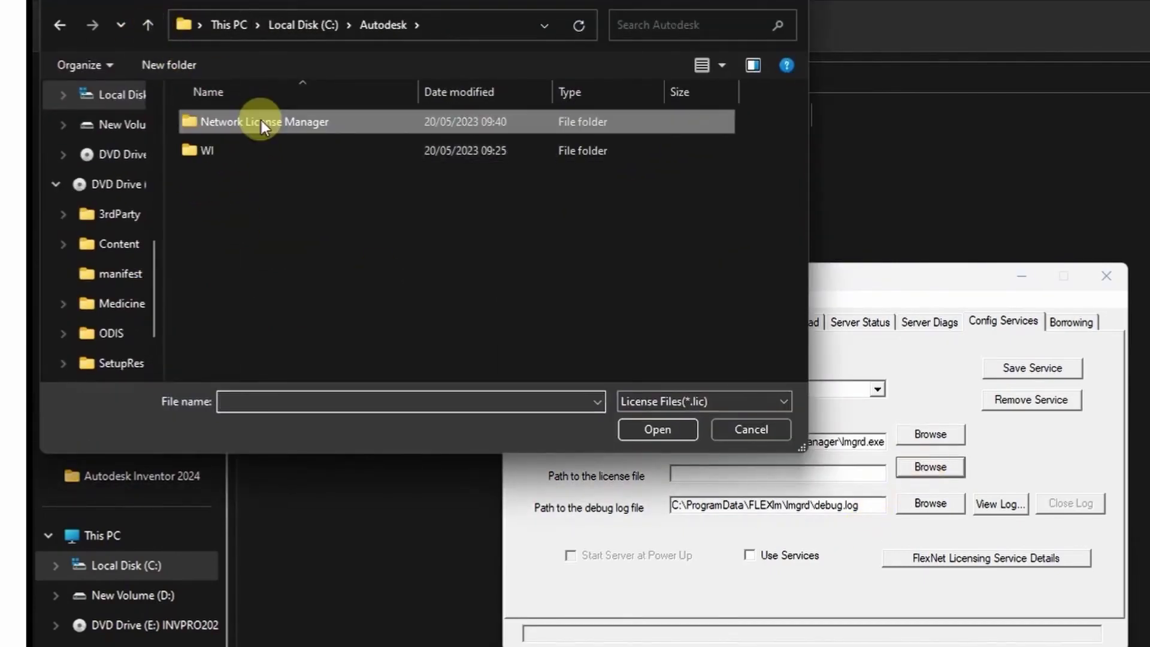
pyautogui.doubleClick(261, 121)
pyautogui.click(258, 124)
pyautogui.click(658, 430)
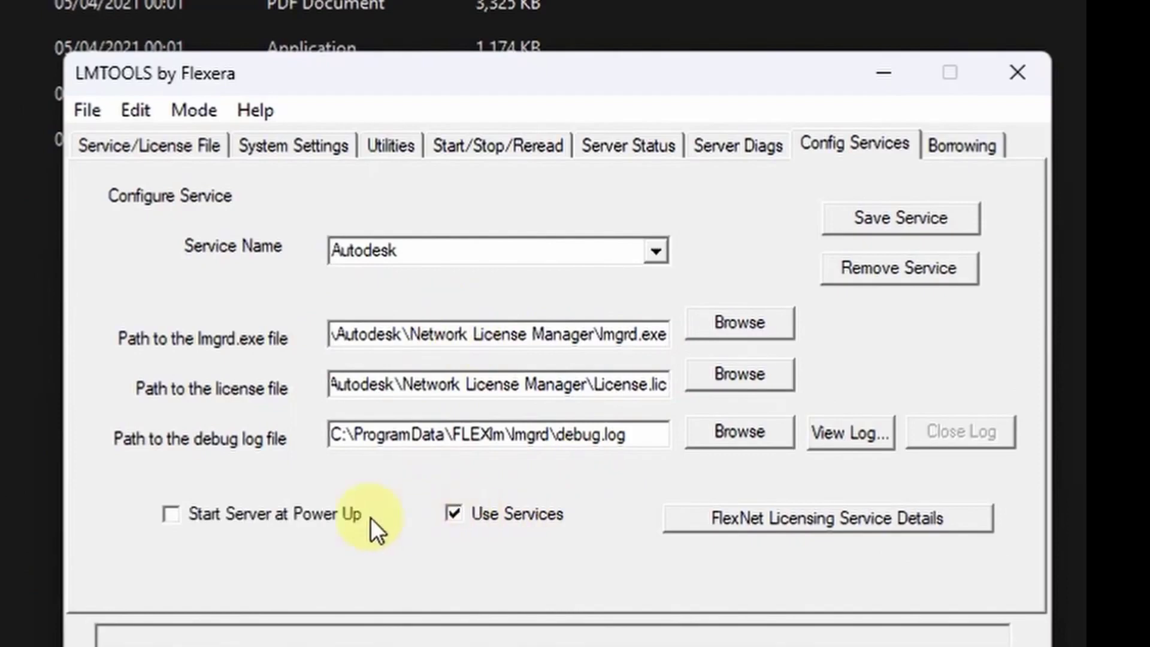
# - Enable Use Services and Start Server at Power Up for the Autodesk service and save its configuration
pyautogui.click(887, 227)
pyautogui.click(537, 477)
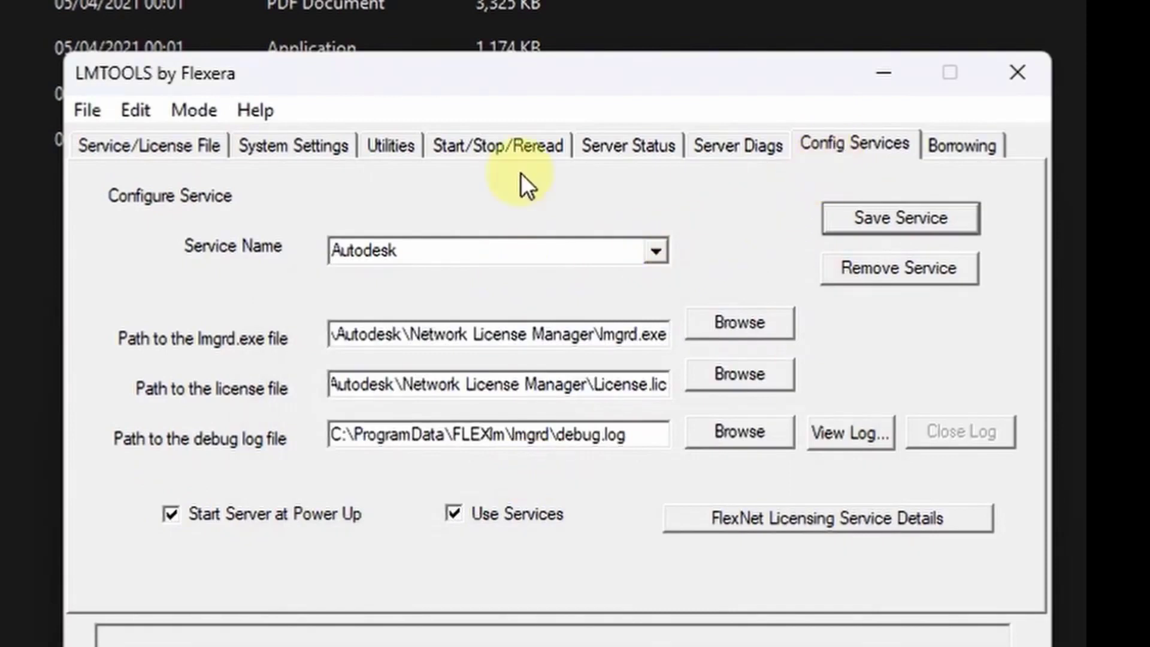
# - Review the Autodesk service's license file settings and bring up the license server's start and stop controls
pyautogui.click(164, 153)
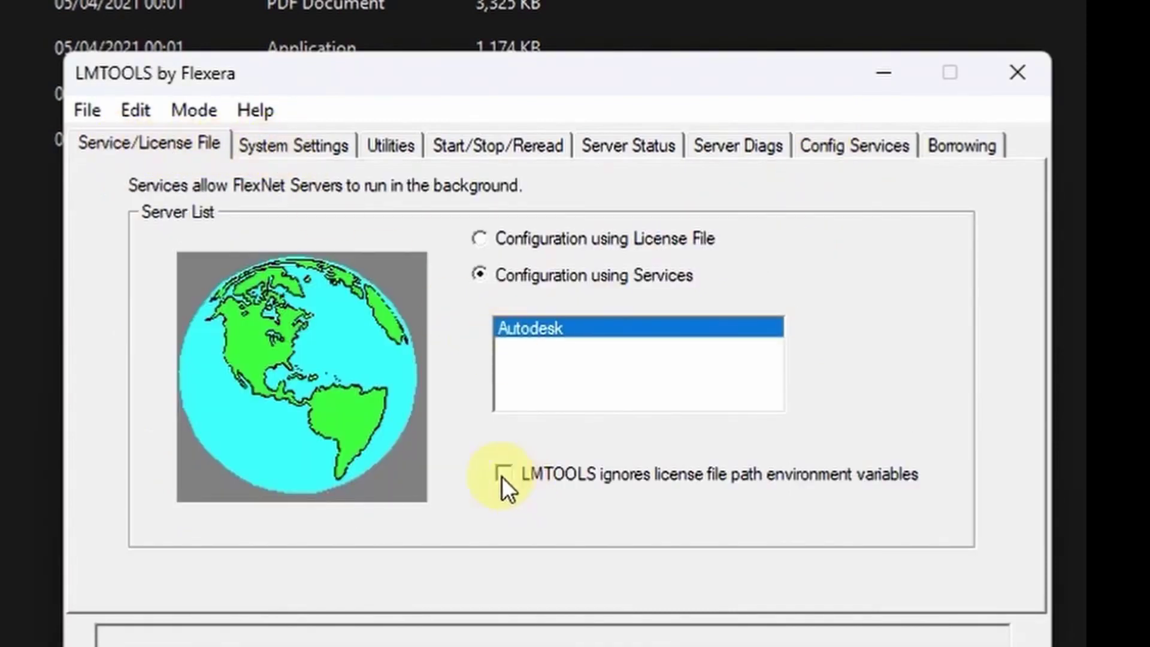
pyautogui.click(282, 145)
pyautogui.click(400, 147)
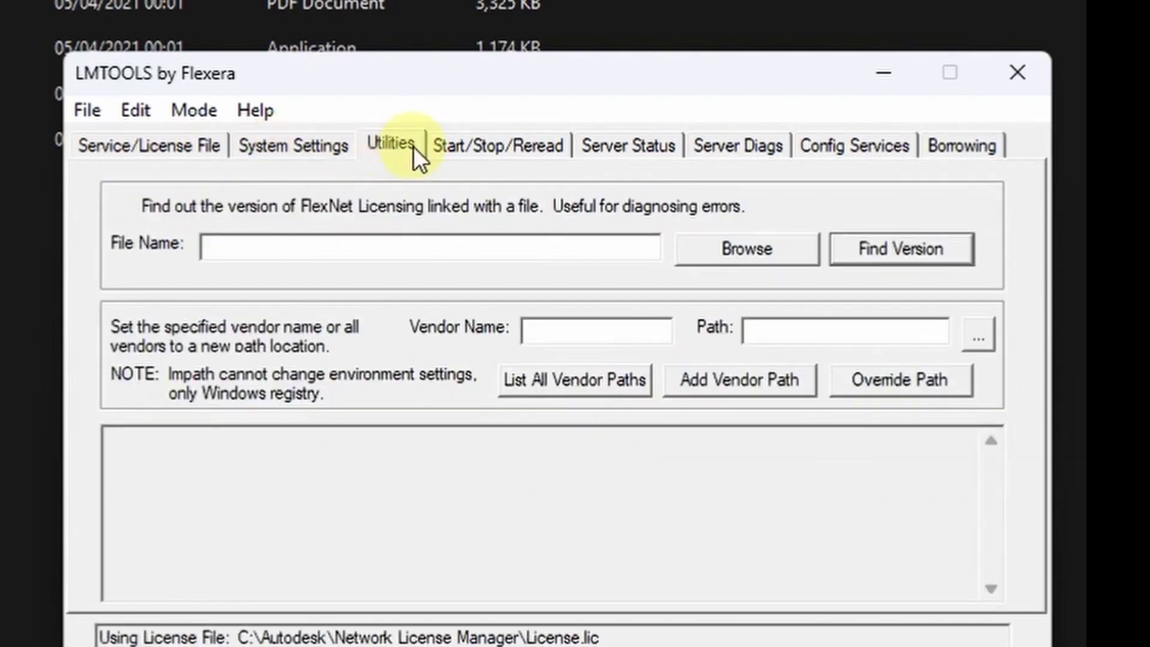
pyautogui.click(497, 146)
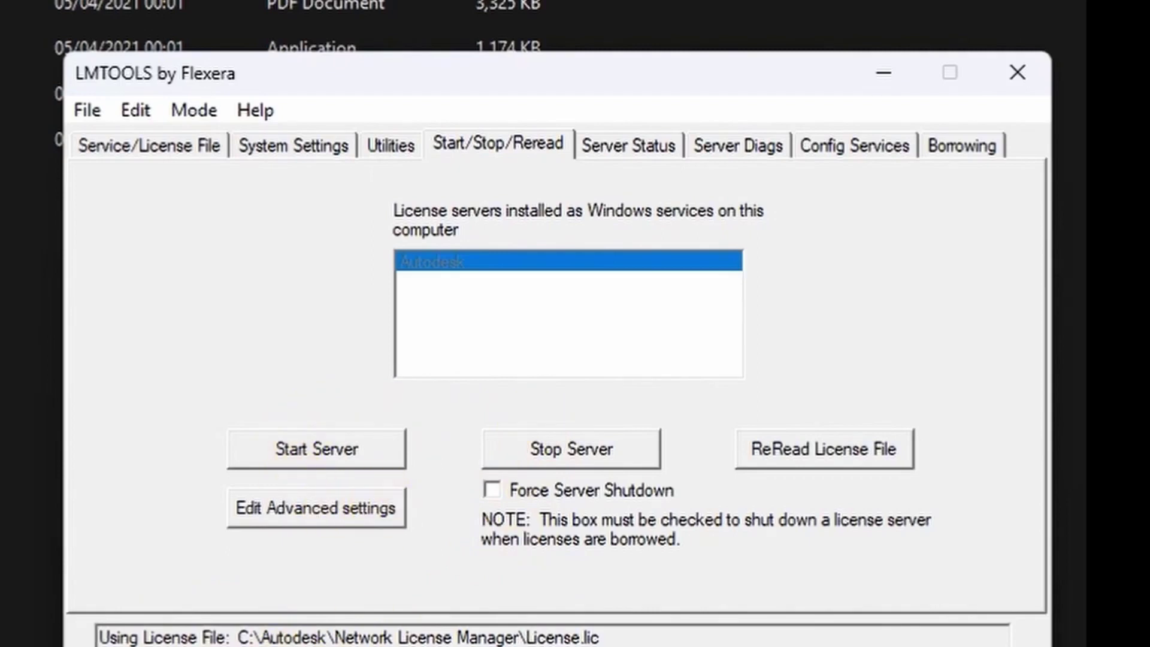
# - Open Windows Services, look over the Autodesk licensing entries and select the Autodesk service
pyautogui.click(147, 641)
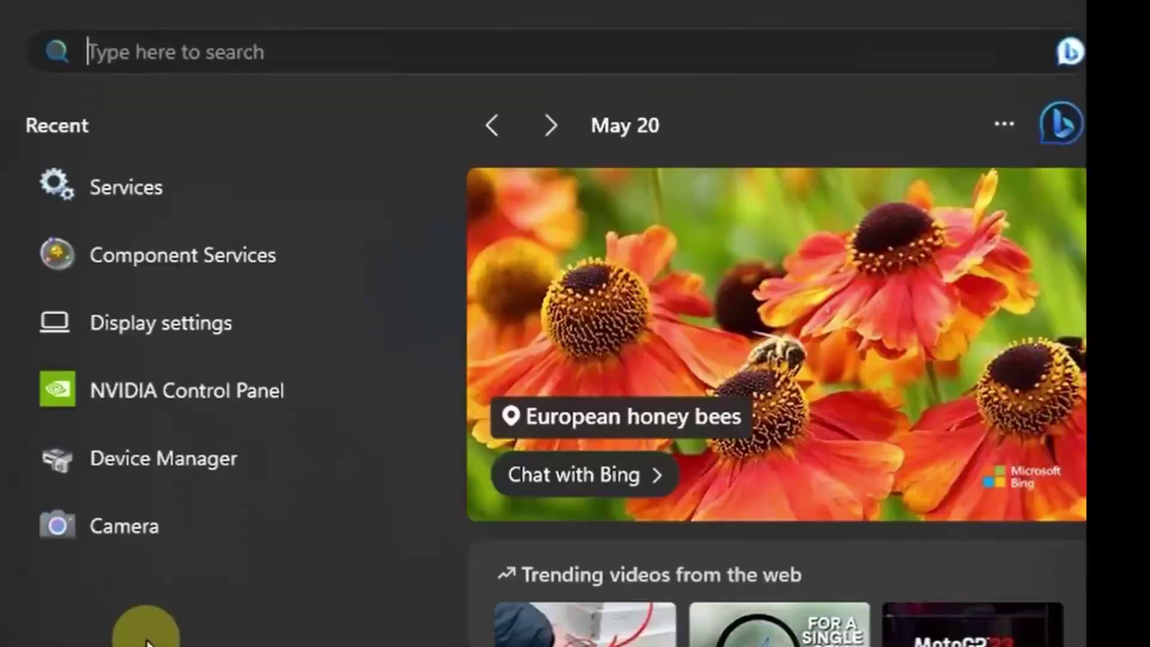
pyautogui.click(127, 192)
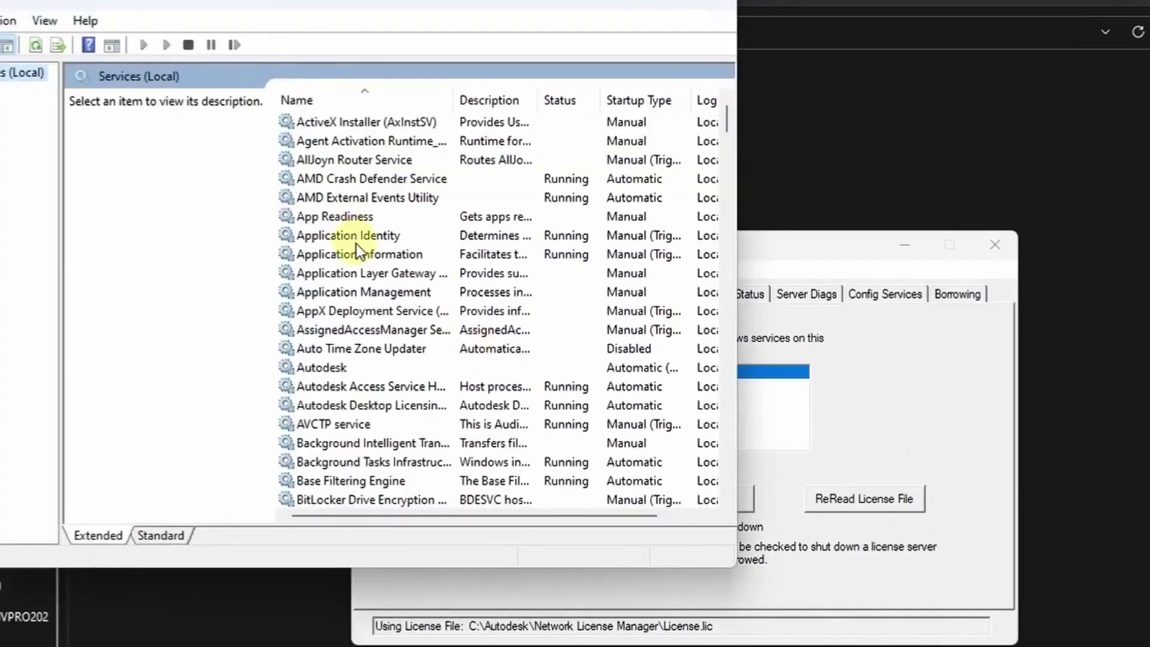
pyautogui.click(324, 368)
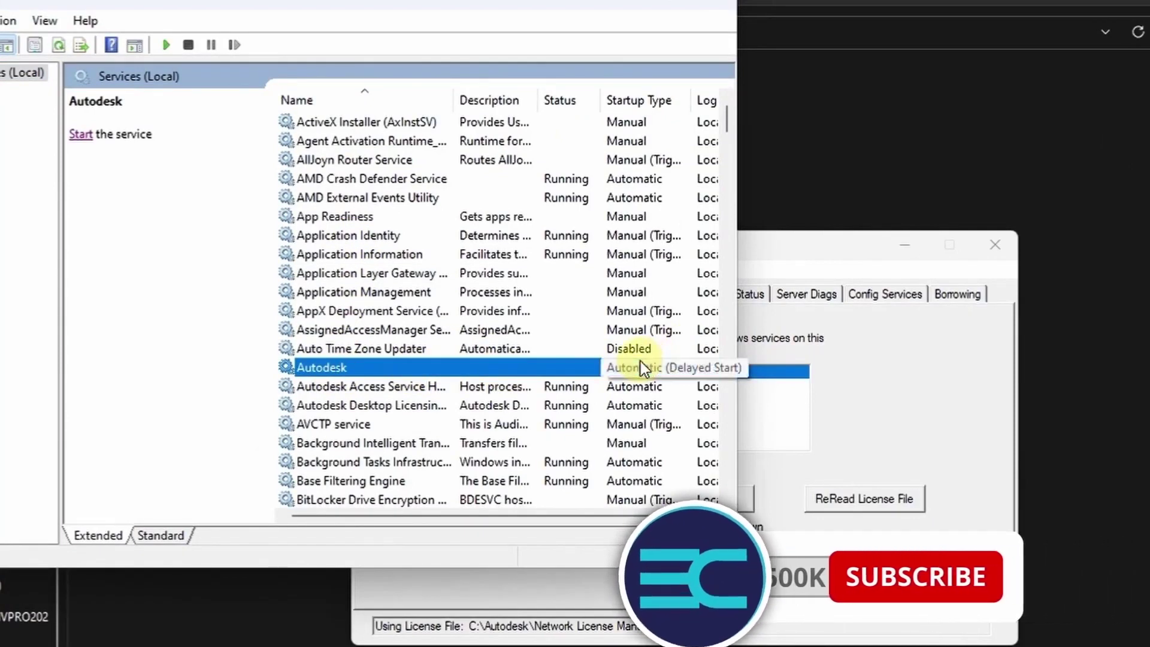
pyautogui.click(344, 404)
pyautogui.click(332, 388)
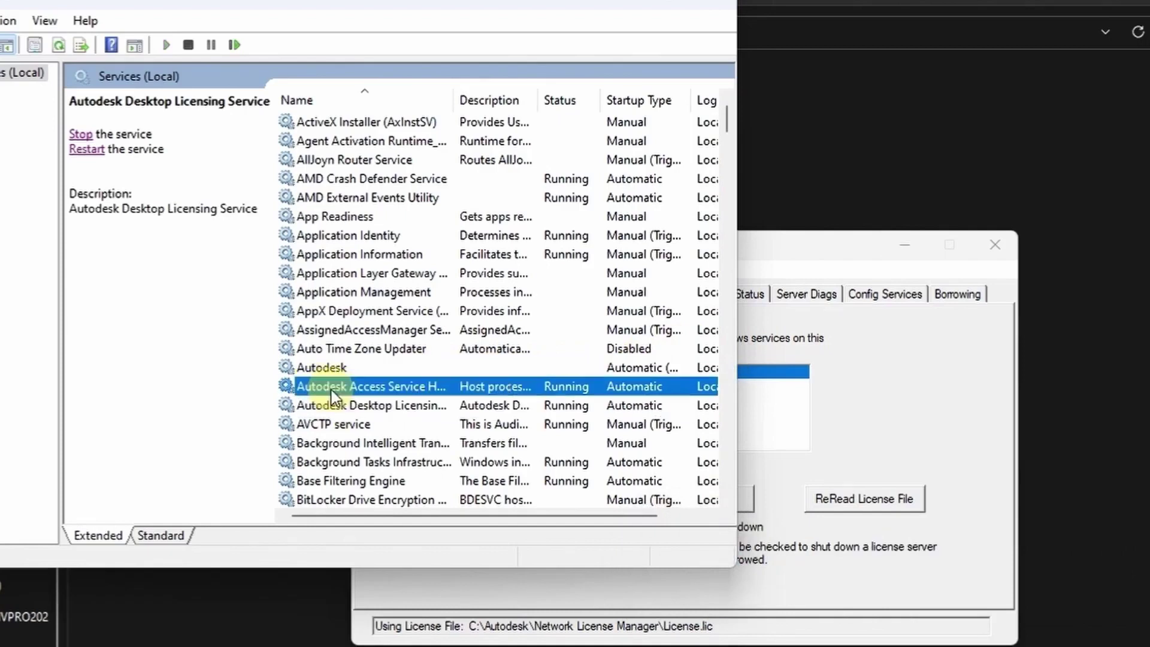
pyautogui.click(332, 369)
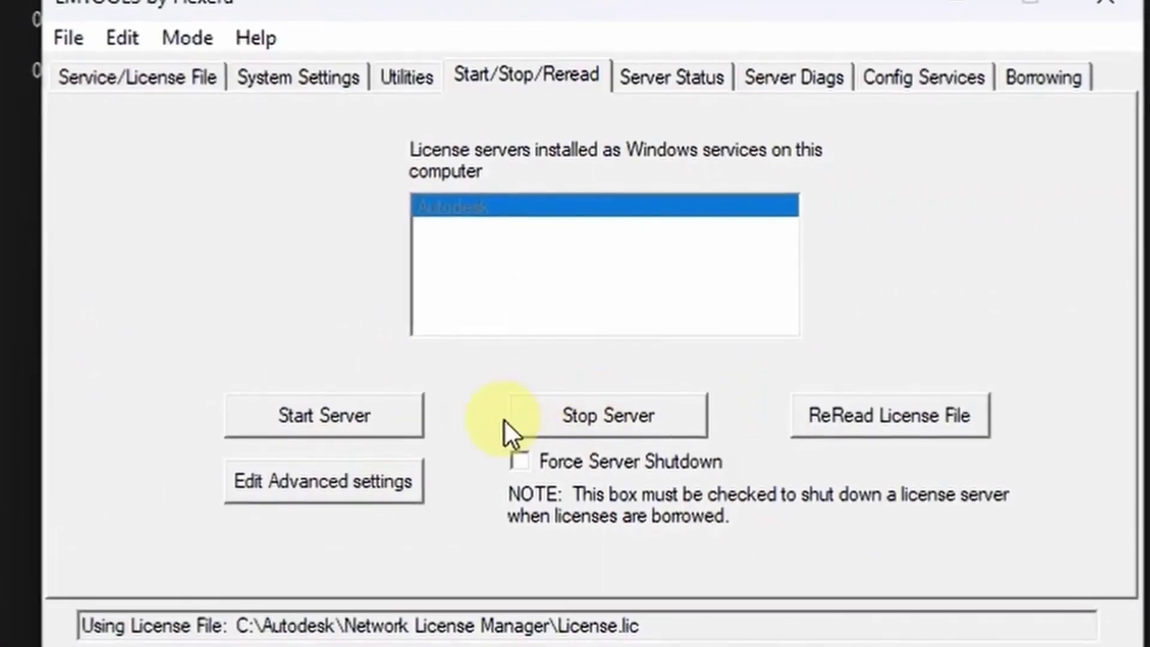
# - Try to stop the license server in LMTOOLS and to start the Autodesk service in Windows Services
pyautogui.click(595, 414)
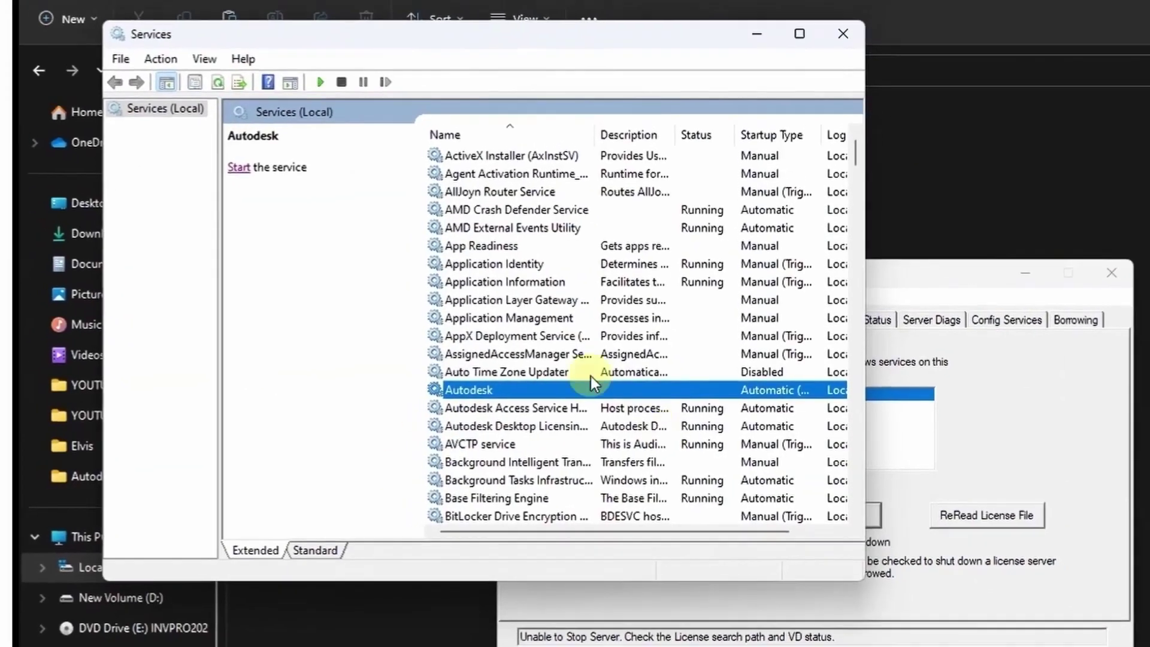
pyautogui.click(272, 184)
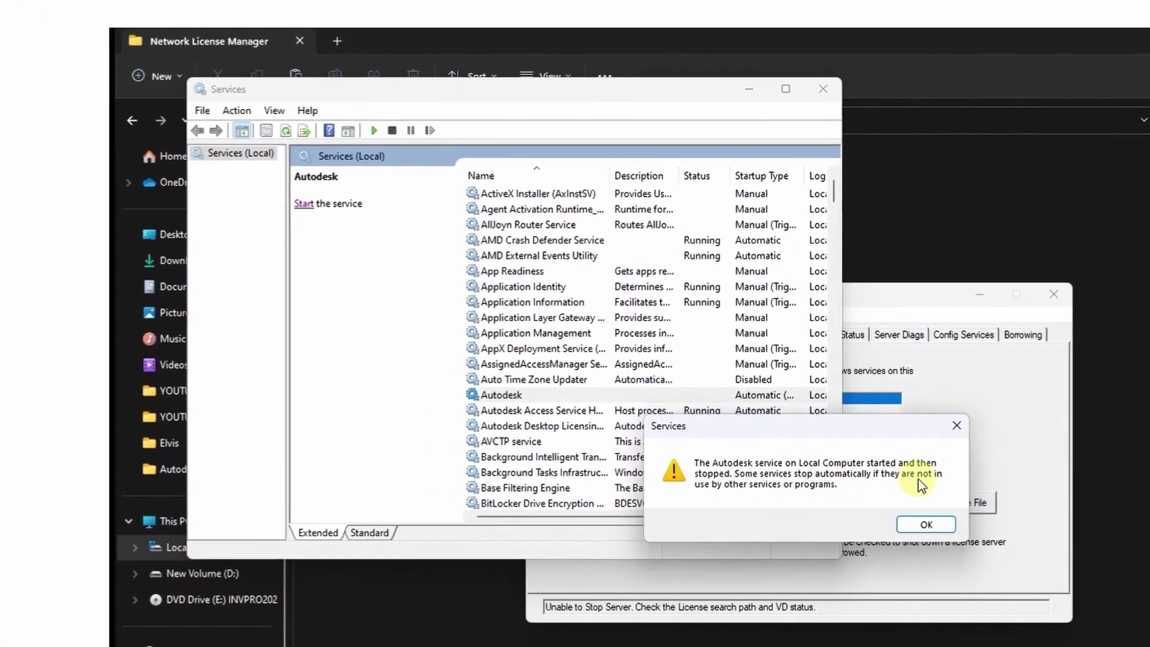
pyautogui.click(933, 523)
# - Set the Autodesk service's startup type to Automatic and make it log on with the Local System account
pyautogui.rightClick(552, 396)
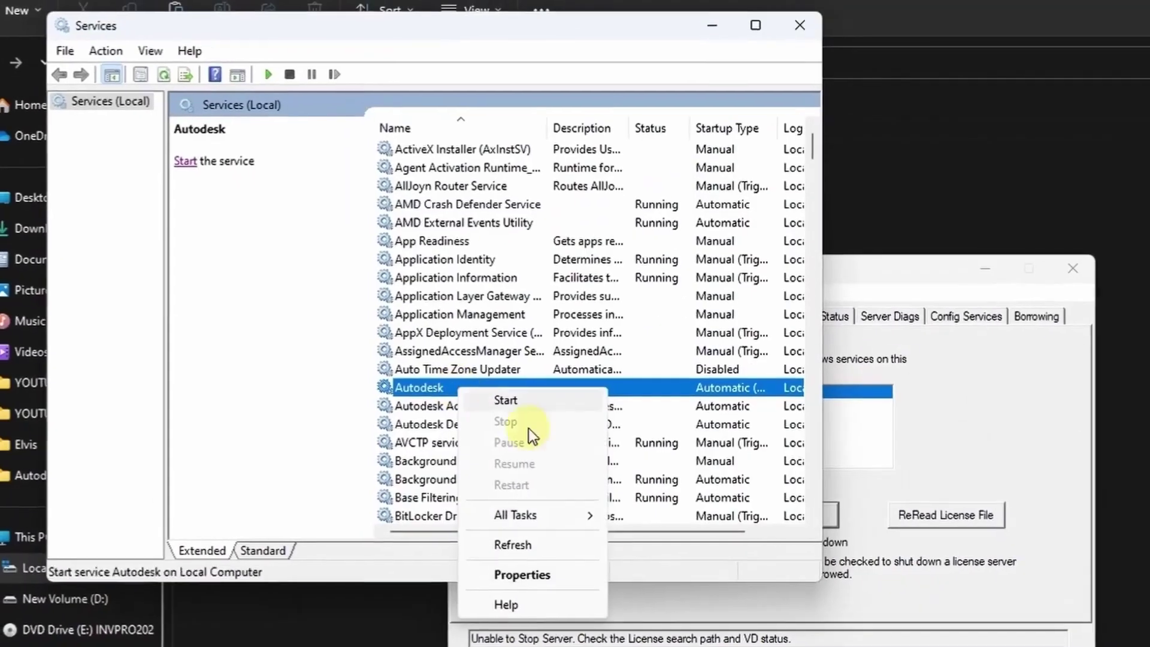
pyautogui.click(574, 556)
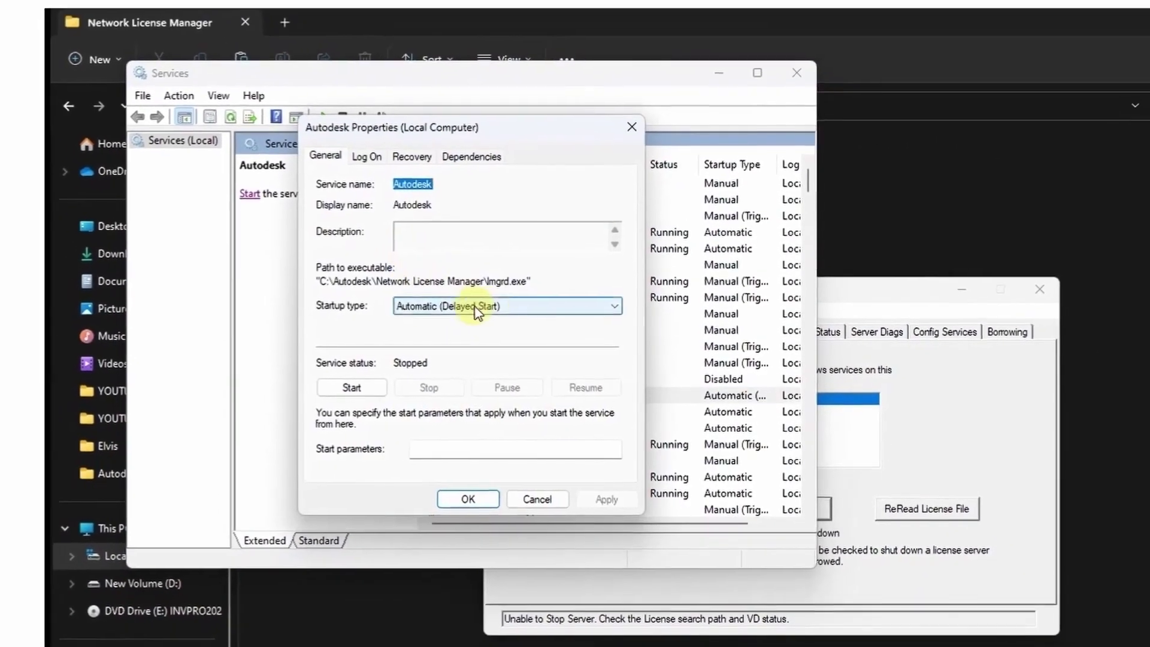
pyautogui.click(455, 297)
pyautogui.click(445, 340)
pyautogui.click(388, 172)
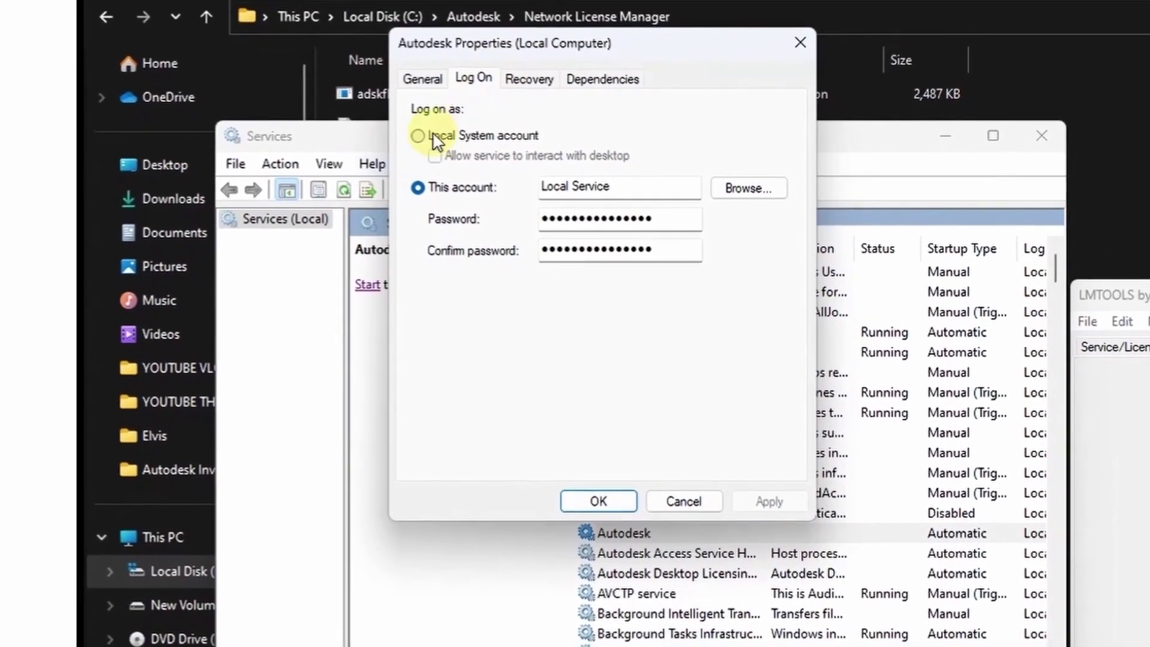
pyautogui.click(426, 156)
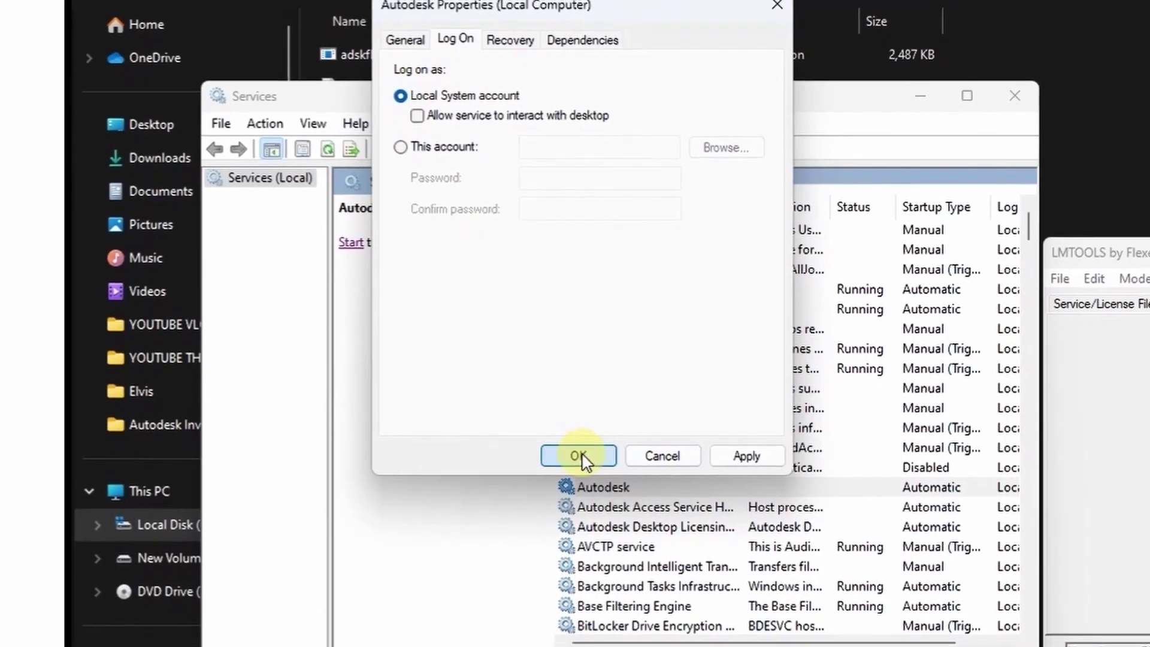
pyautogui.click(588, 478)
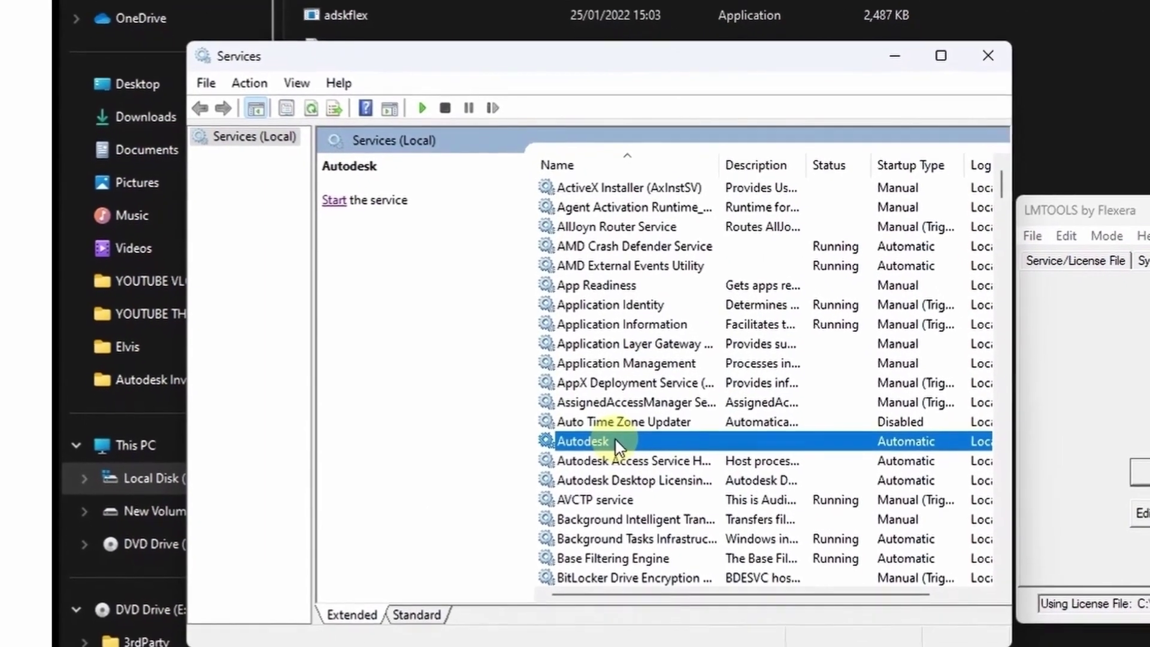
# - Start the Autodesk, Autodesk Access Service Host and Autodesk Desktop Licensing Service services
pyautogui.rightClick(624, 464)
pyautogui.click(654, 431)
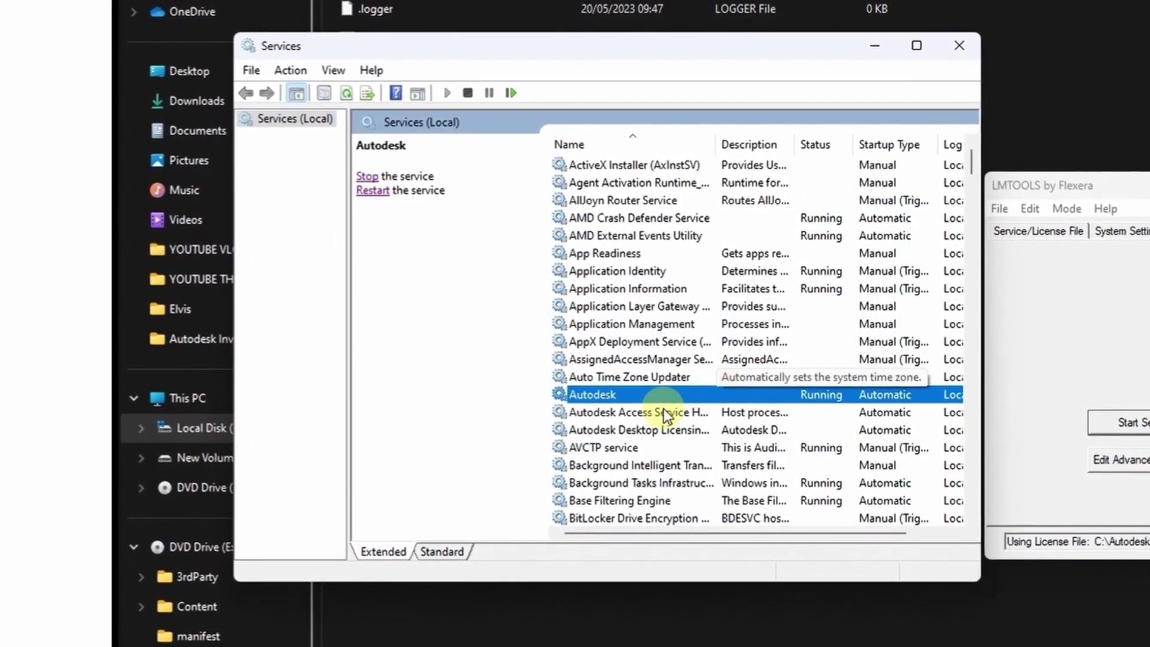
pyautogui.click(661, 410)
pyautogui.rightClick(661, 410)
pyautogui.click(709, 422)
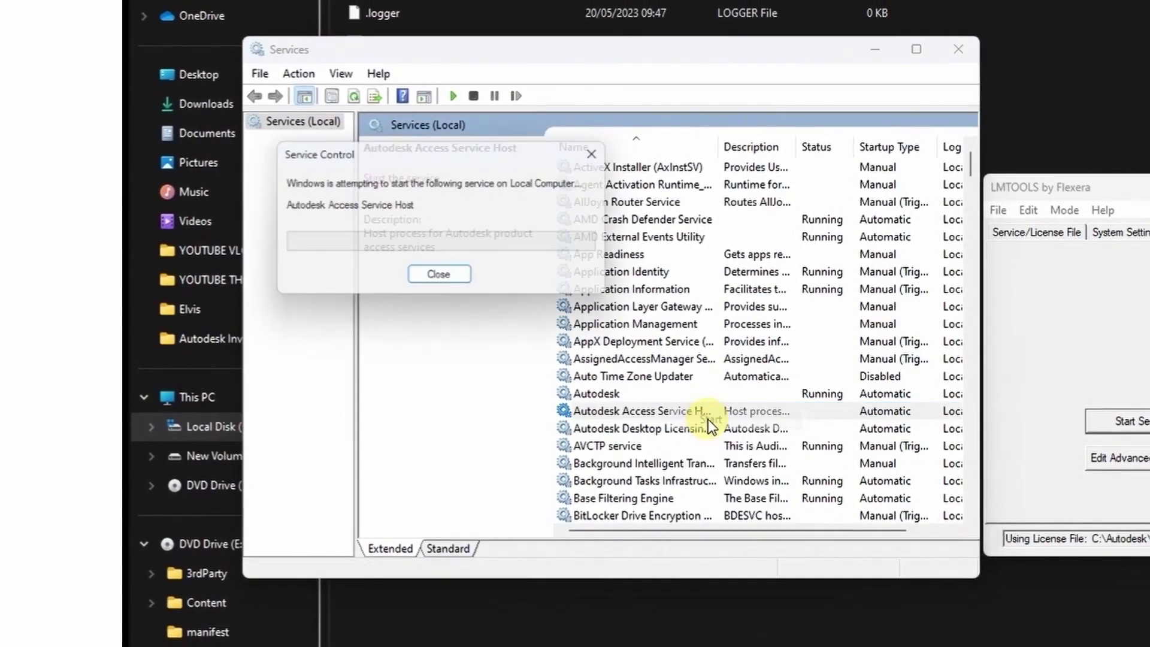
pyautogui.click(631, 427)
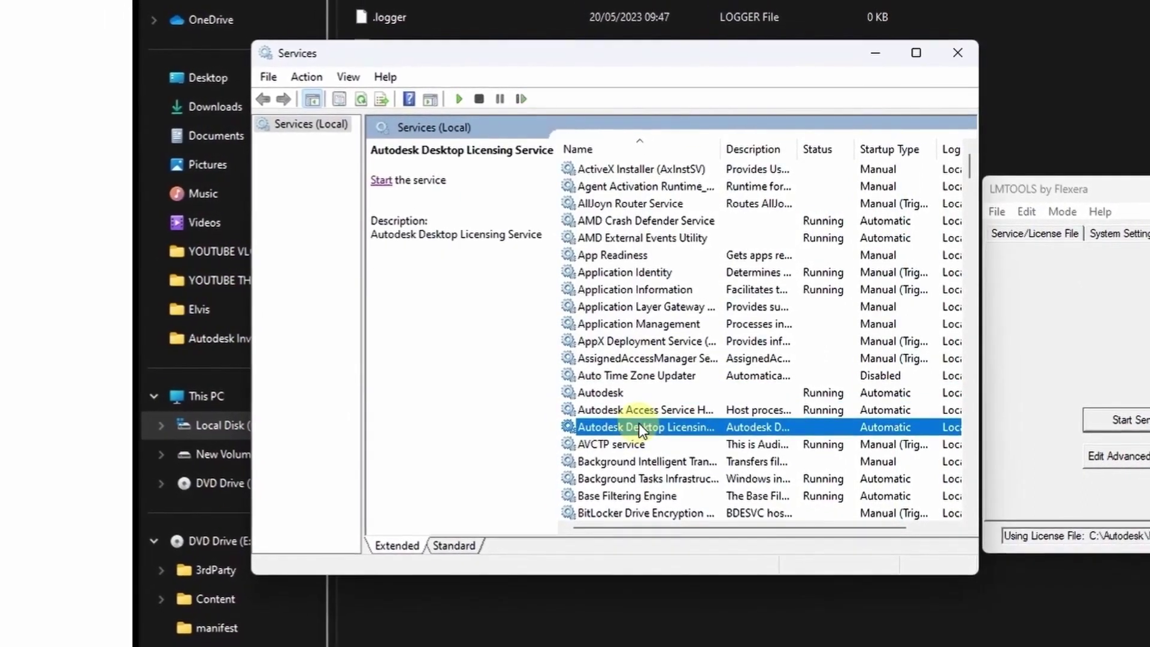
pyautogui.rightClick(634, 427)
pyautogui.click(686, 434)
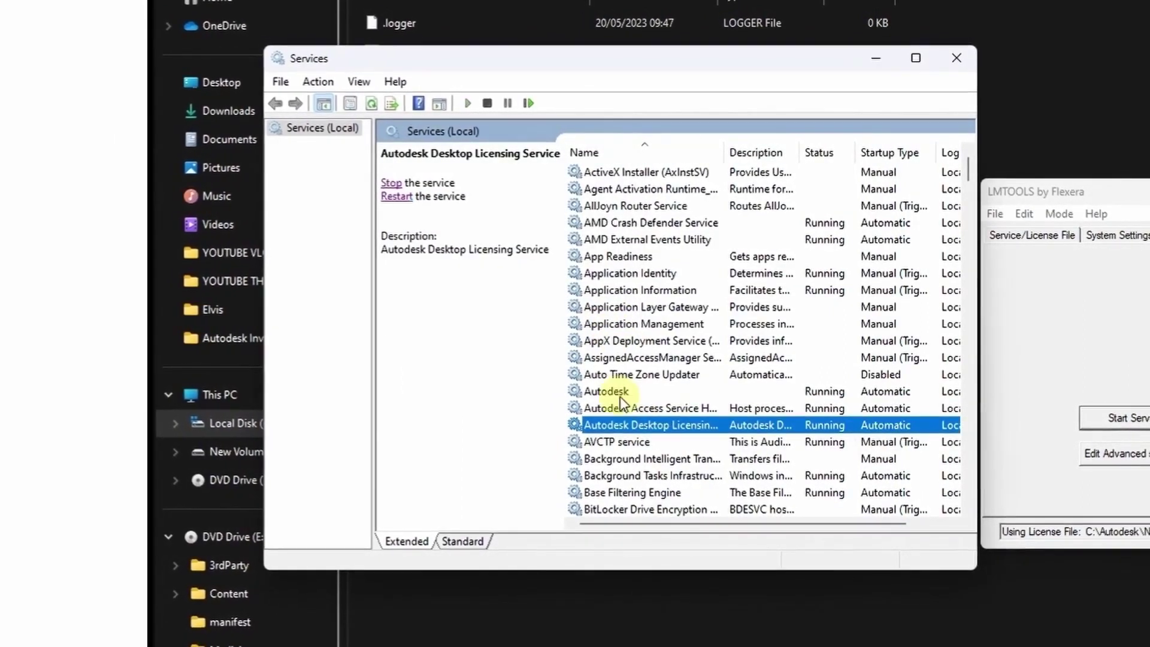
# - Stop and restart the Autodesk license server in LMTOOLS and reread its license file
pyautogui.click(713, 392)
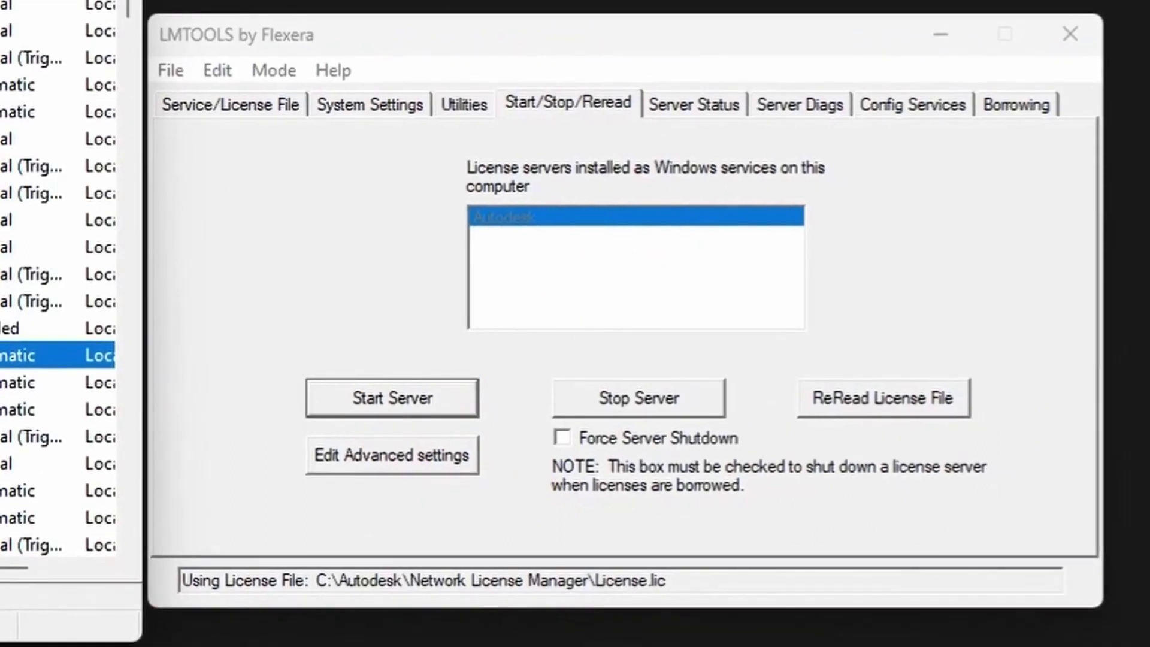
pyautogui.click(625, 400)
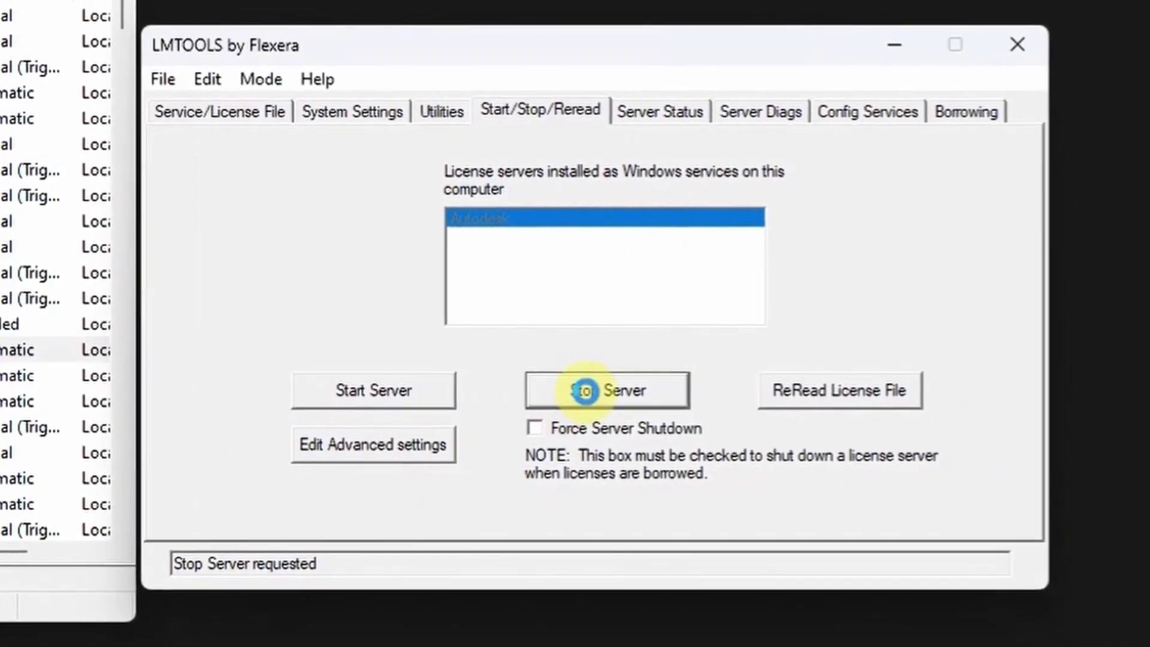
pyautogui.click(564, 385)
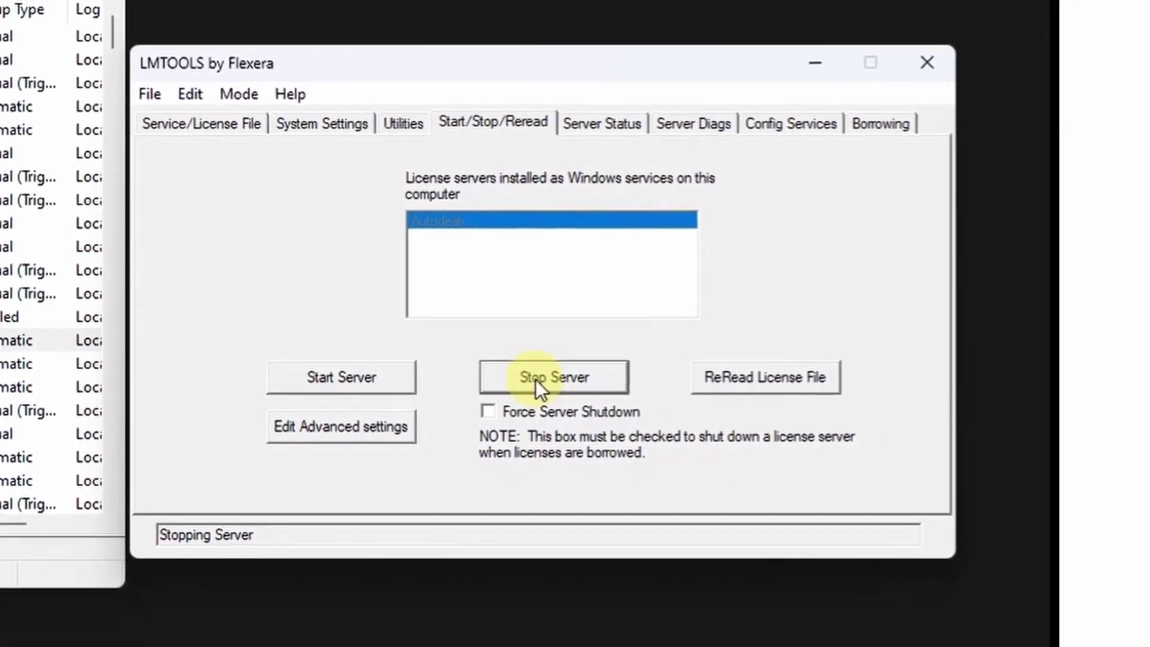
pyautogui.click(342, 378)
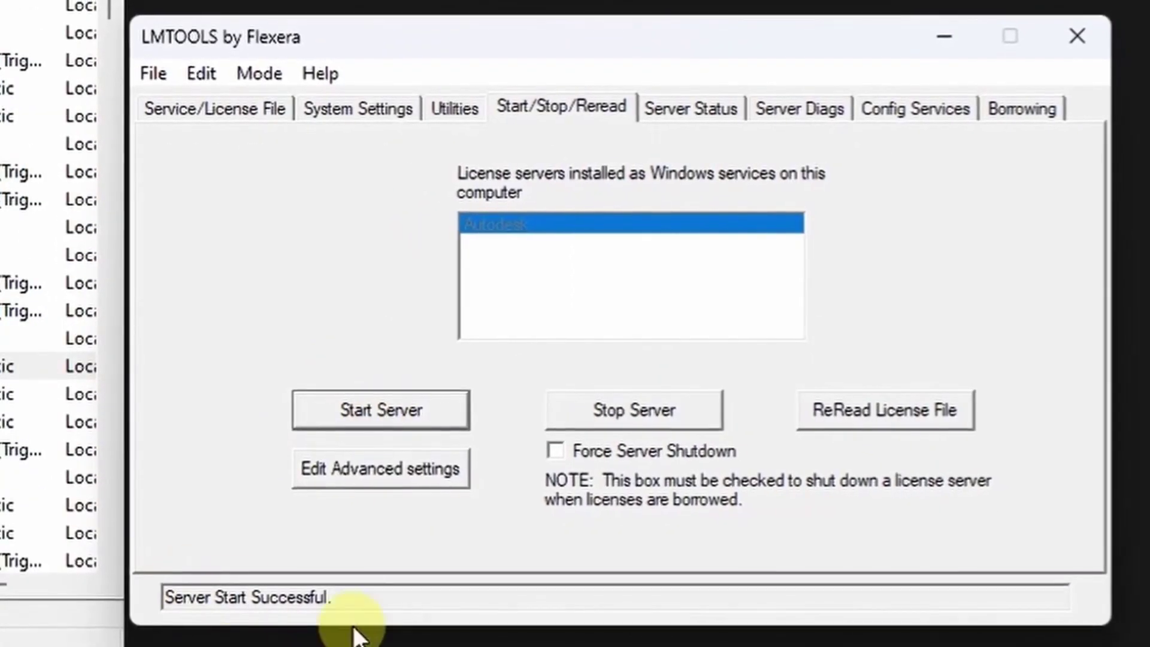
pyautogui.click(869, 411)
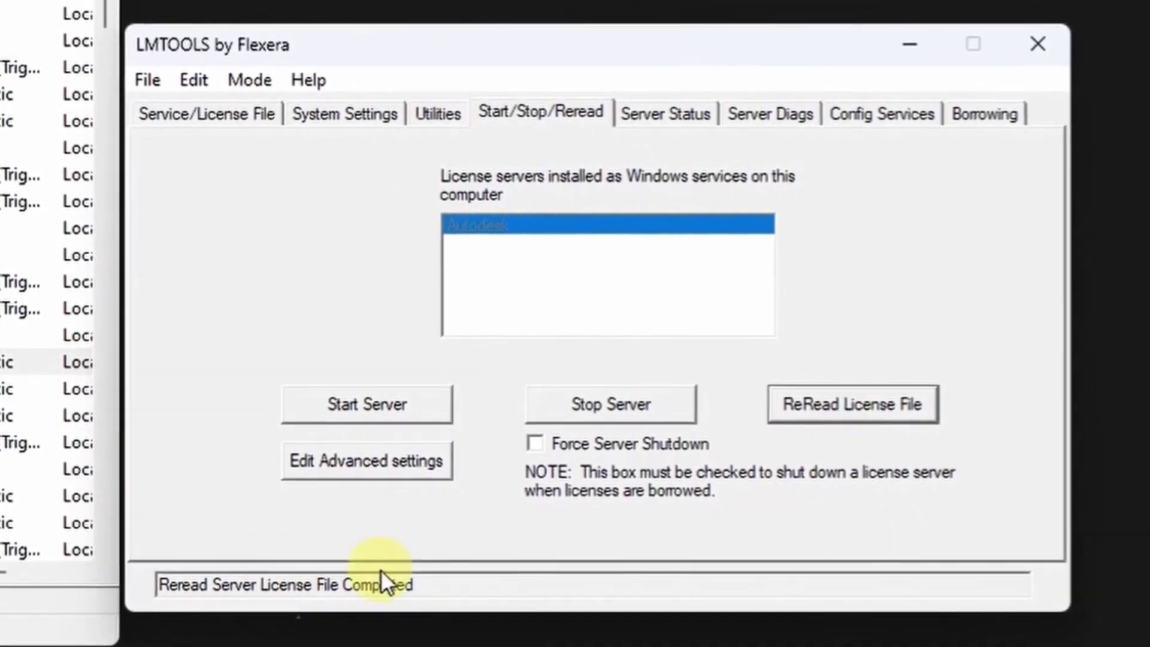
# - Look over the license server's service and utility settings, and perform a status enquiry to examine the licenses issued per feature
pyautogui.click(204, 115)
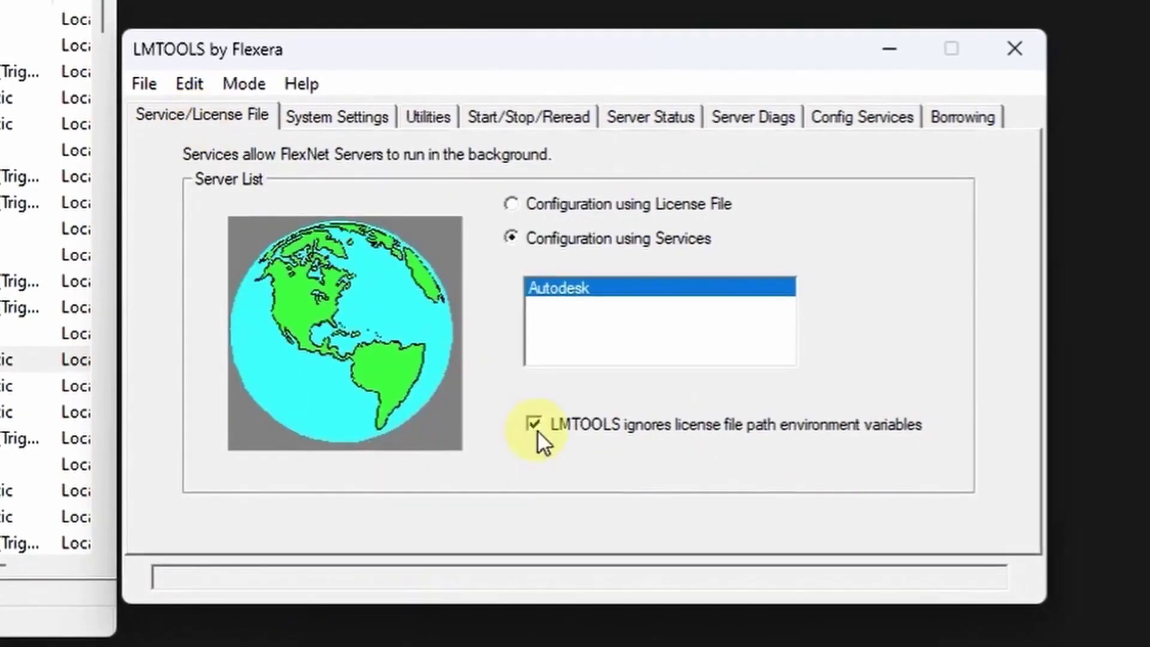
pyautogui.click(342, 115)
pyautogui.click(427, 120)
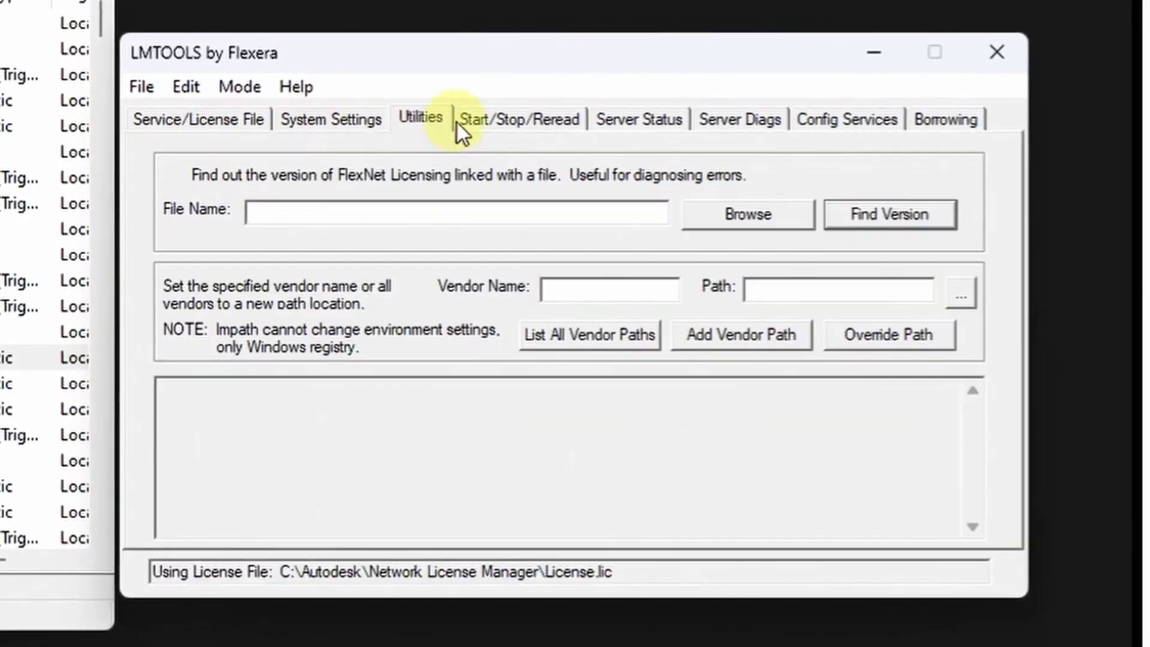
pyautogui.click(521, 120)
pyautogui.click(642, 119)
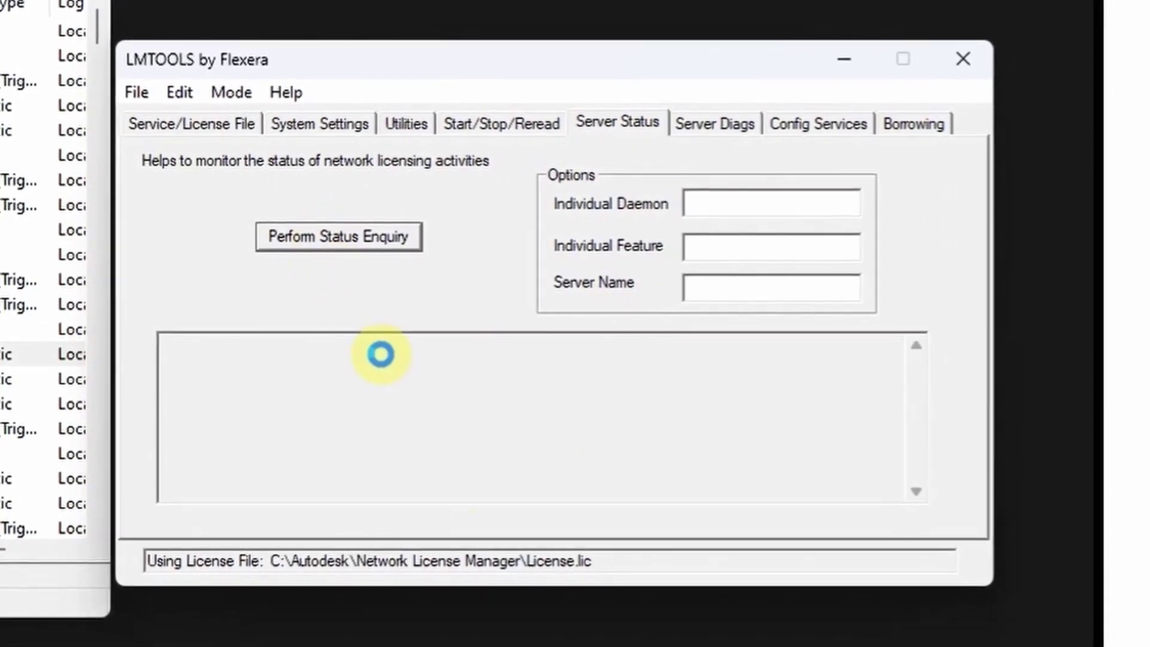
pyautogui.scroll(-8, 665, 437)
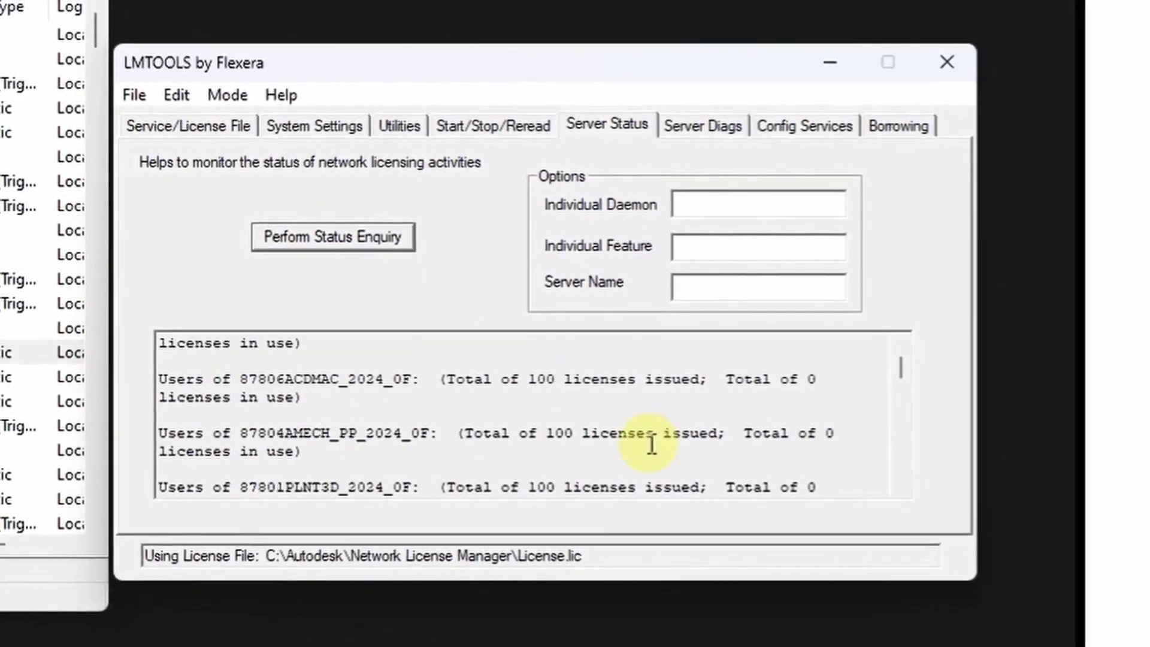
pyautogui.scroll(-6, 652, 444)
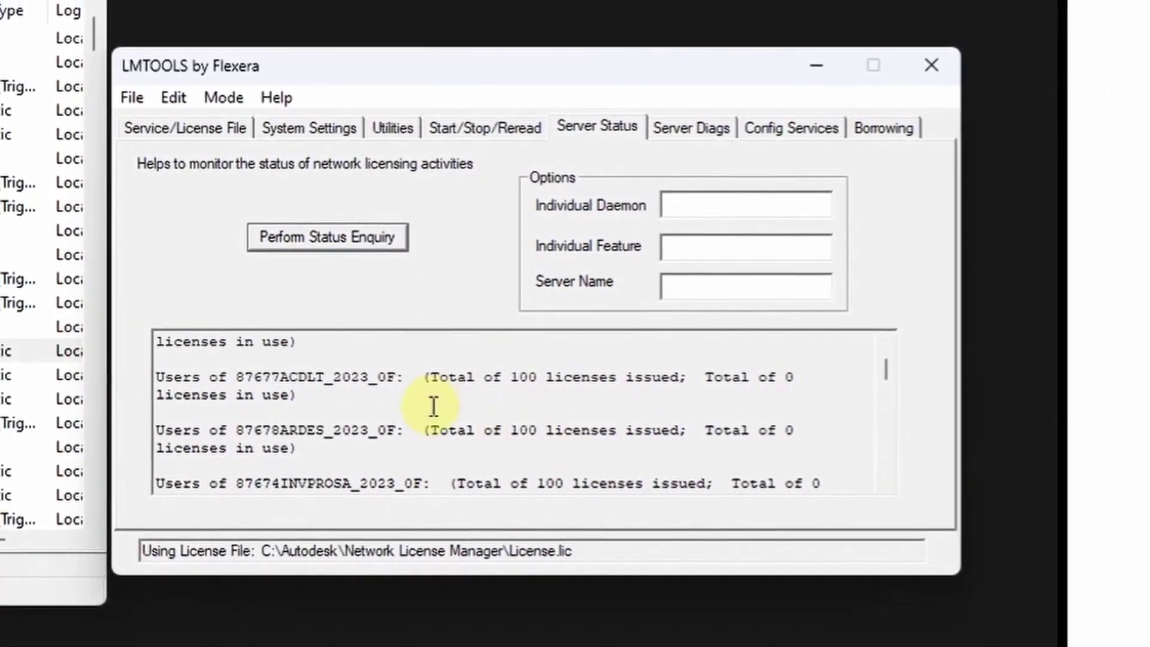
pyautogui.scroll(-6, 434, 406)
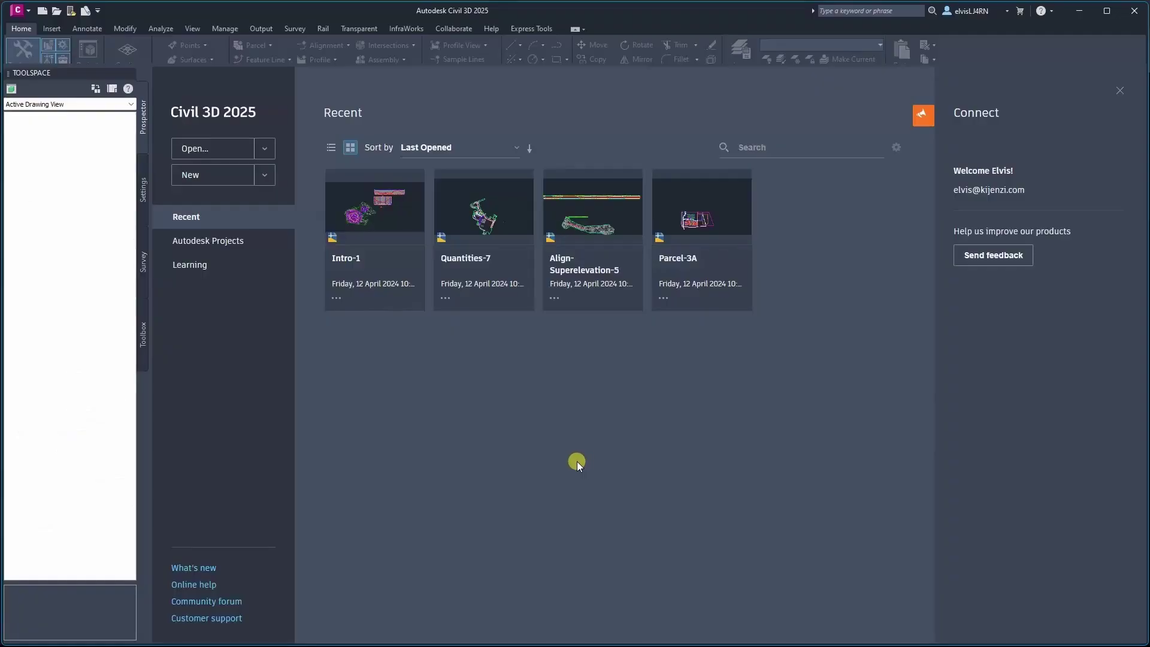